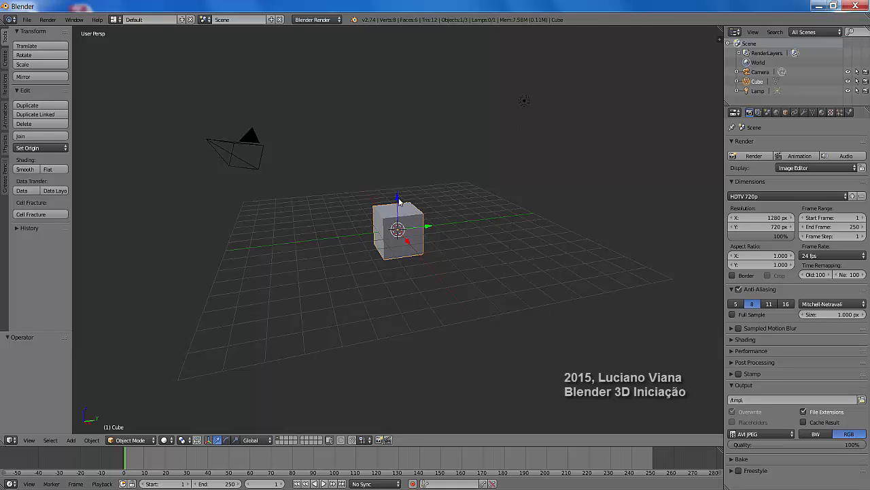
Step: Raise the default cube about 1.17 units along the Z axis
{"action": "left_click_drag", "start_coordinate": [399, 200], "coordinate": [397, 179]}
{"action": "left_click", "coordinate": [399, 233]}
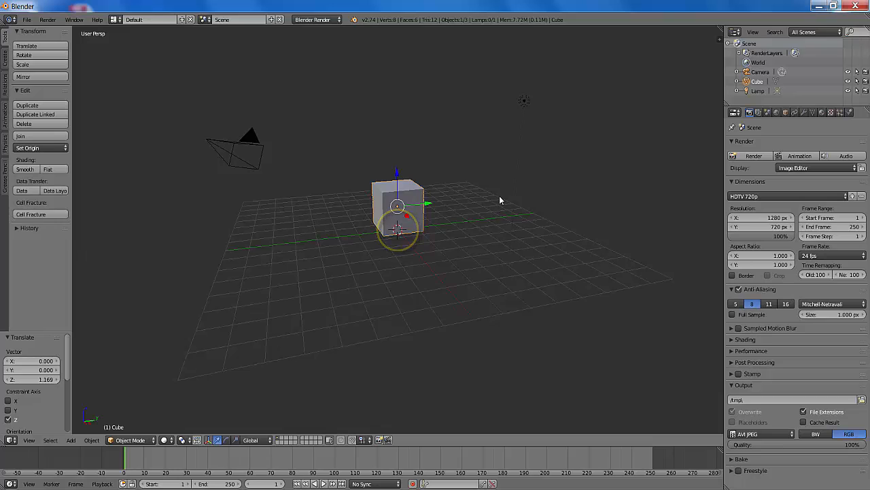
Step: Add a mesh plane beneath the cube and scale it up uniformly by about 5.88
{"action": "key", "text": "shift+a"}
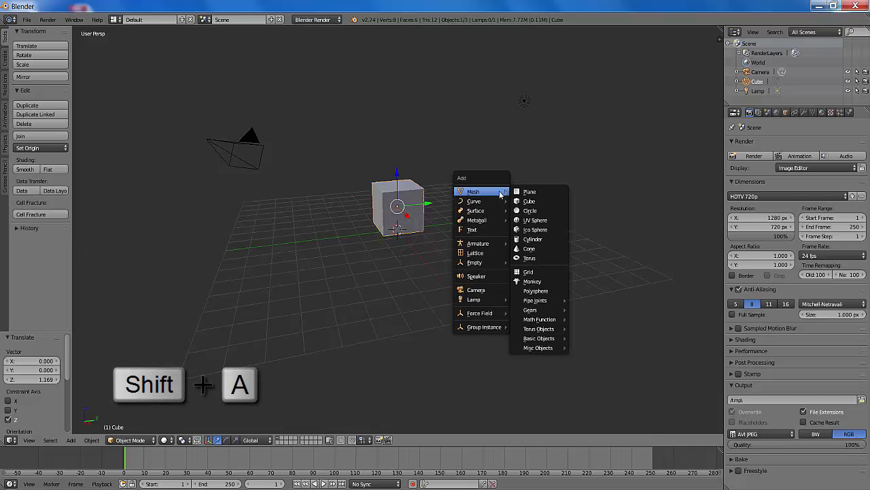
{"action": "left_click", "coordinate": [533, 193]}
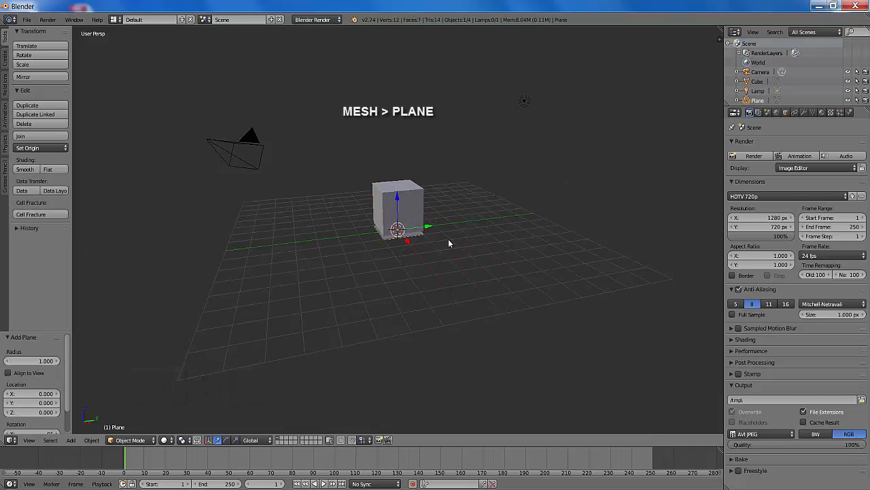
{"action": "key", "text": "s"}
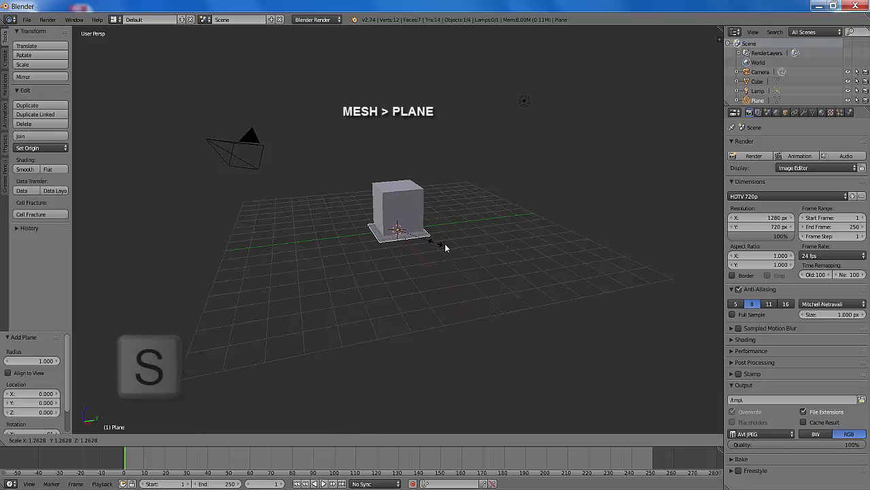
{"action": "left_click", "coordinate": [574, 277]}
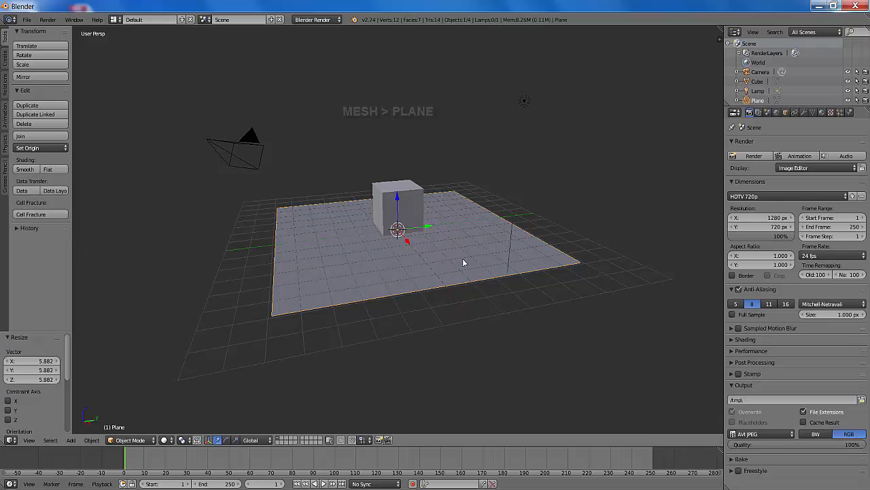
Step: Apply the Quick Fluid effect to the cube
{"action": "right_click", "coordinate": [397, 189]}
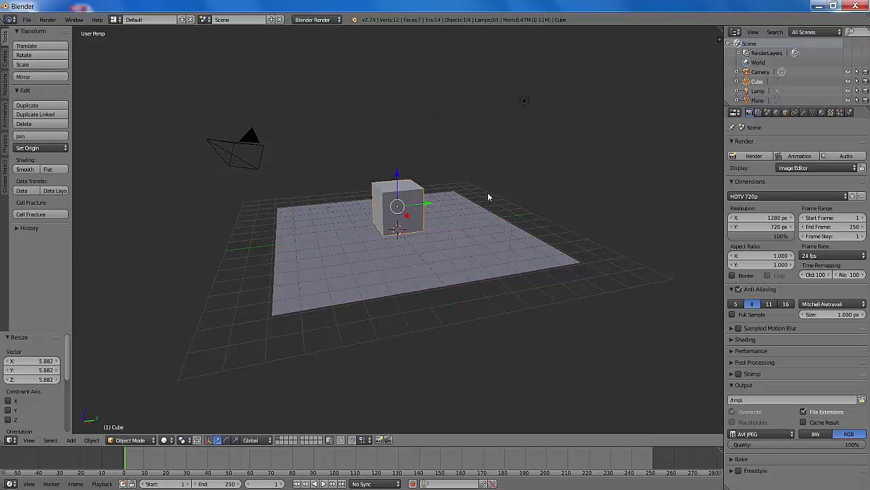
{"action": "key", "text": "z"}
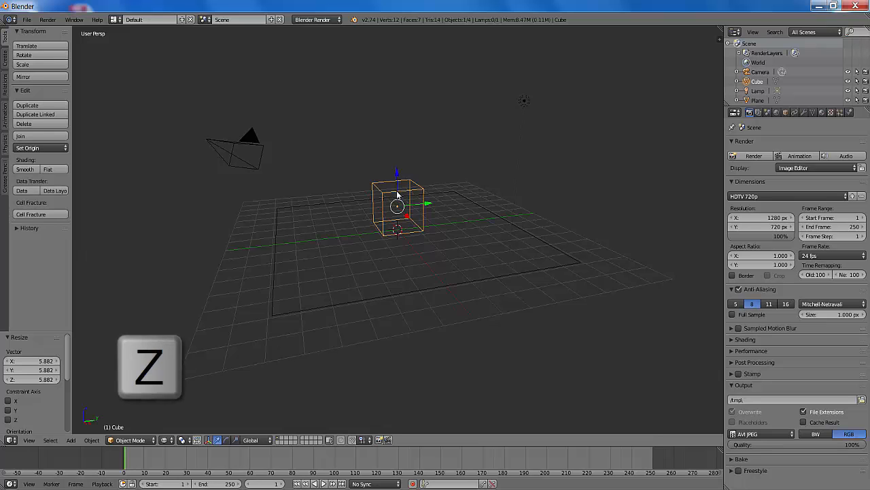
{"action": "key", "text": "z"}
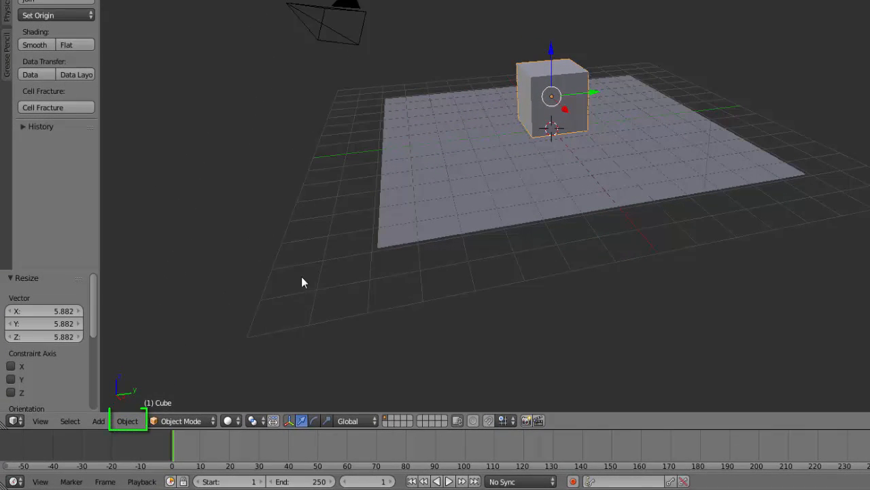
{"action": "left_click", "coordinate": [130, 421]}
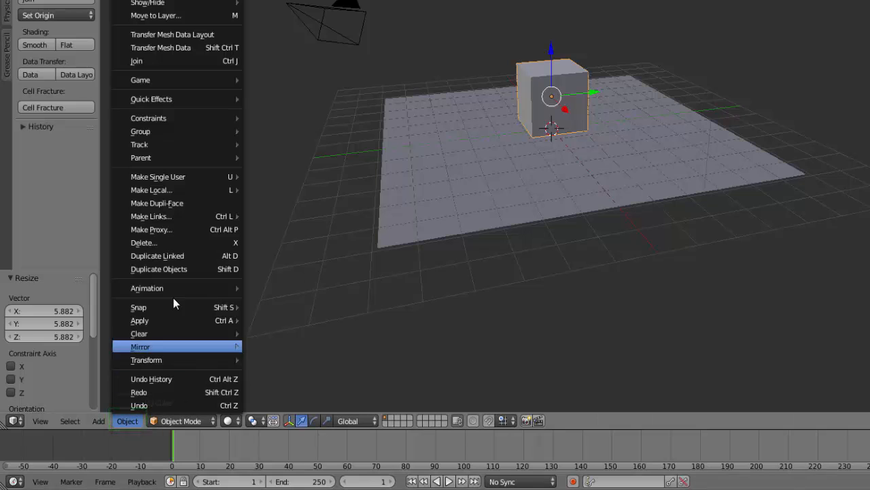
{"action": "mouse_move", "coordinate": [184, 97]}
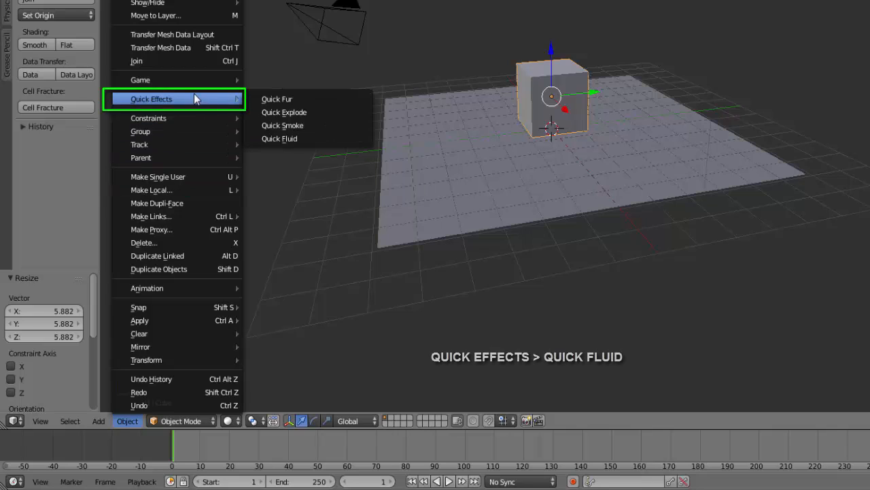
{"action": "left_click", "coordinate": [333, 137]}
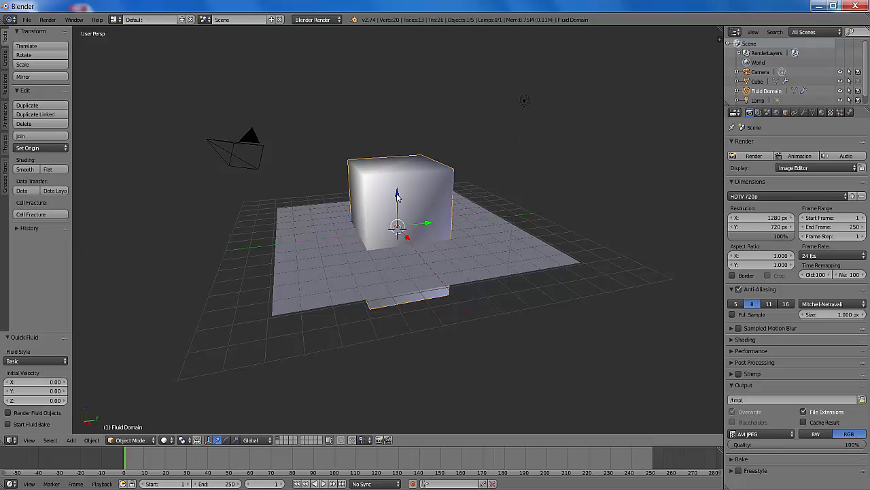
Step: Raise the fluid domain box about 2.8 units along Z and show the viewport in wireframe
{"action": "left_click_drag", "start_coordinate": [398, 196], "coordinate": [384, 140]}
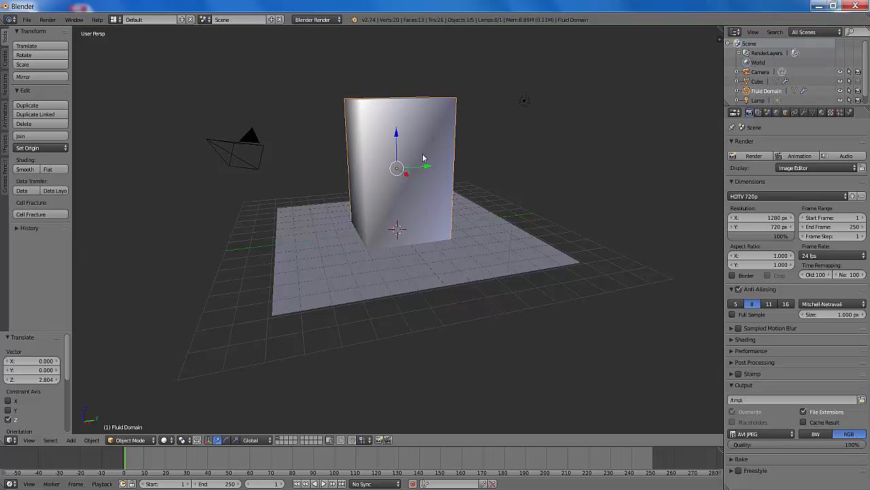
{"action": "key", "text": "z"}
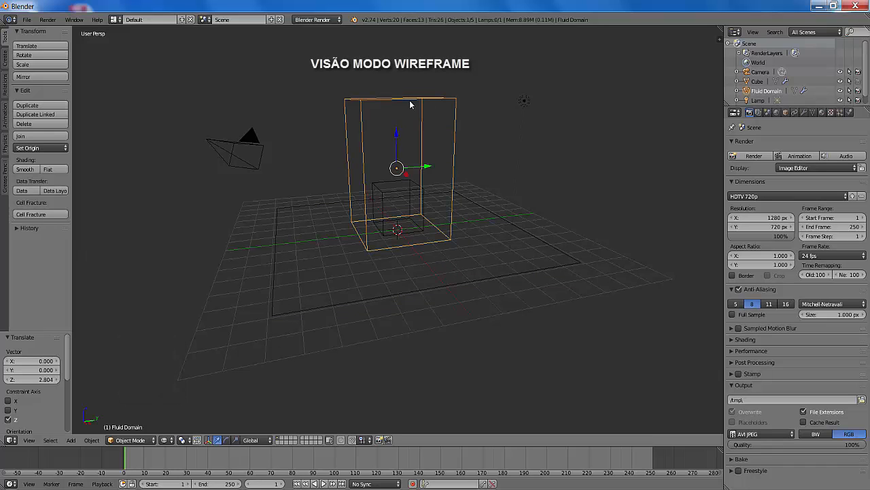
Step: Change the small inner cube's fluid physics type to Inflow
{"action": "right_click", "coordinate": [399, 191]}
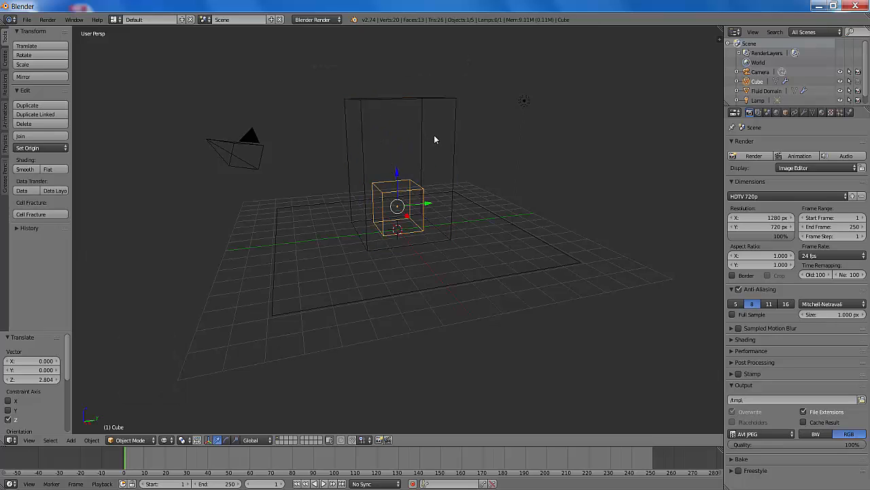
{"action": "left_click", "coordinate": [850, 113]}
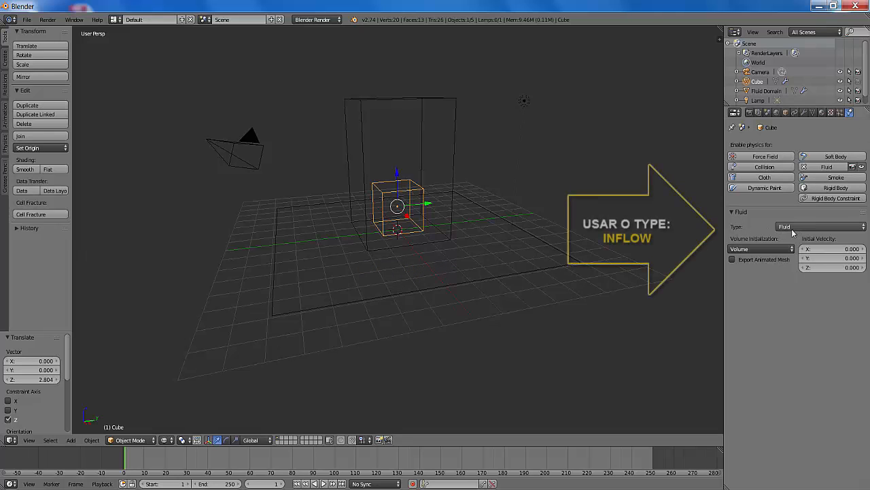
{"action": "left_click", "coordinate": [822, 228]}
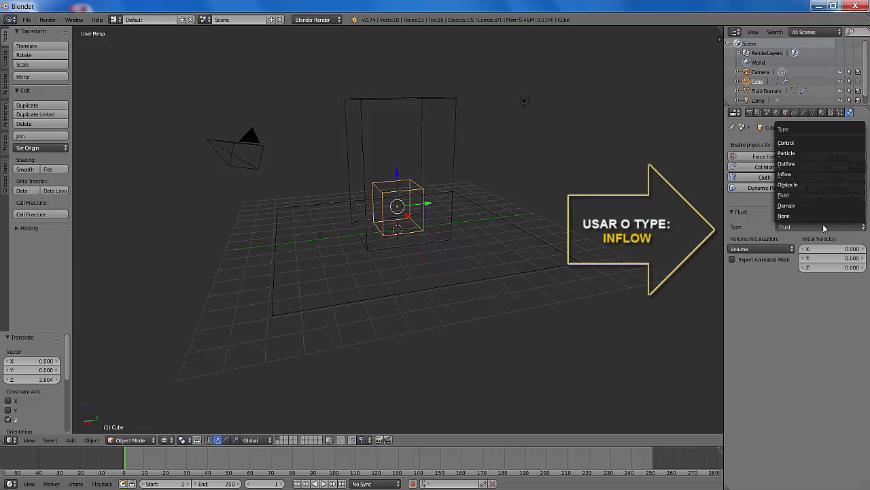
{"action": "left_click", "coordinate": [794, 176]}
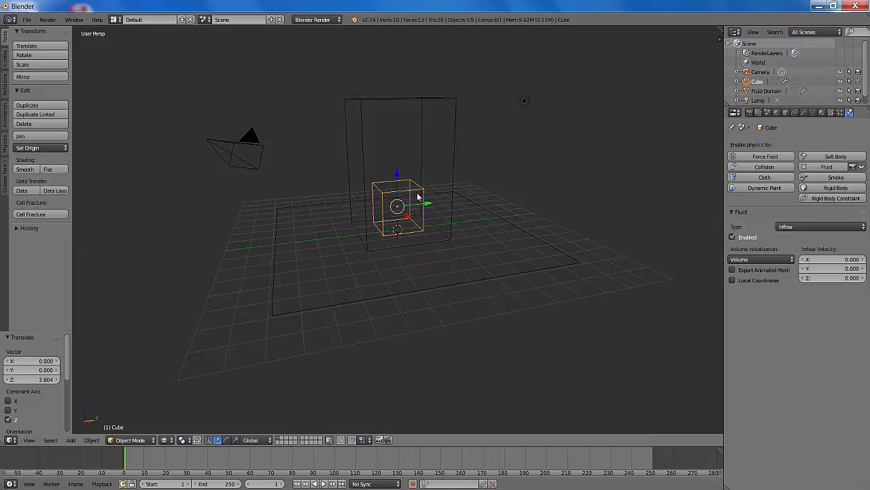
Step: Scale the inflow cube down uniformly to about 0.32 of its size
{"action": "key", "text": "s"}
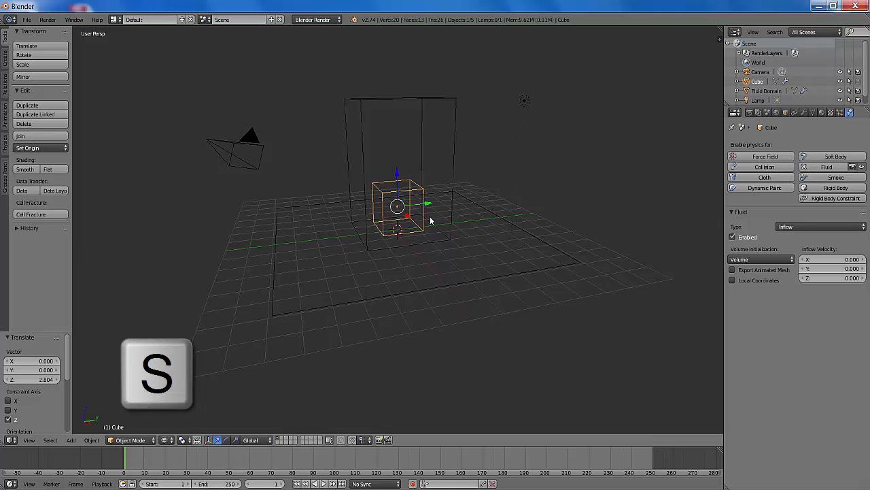
{"action": "key", "text": "s"}
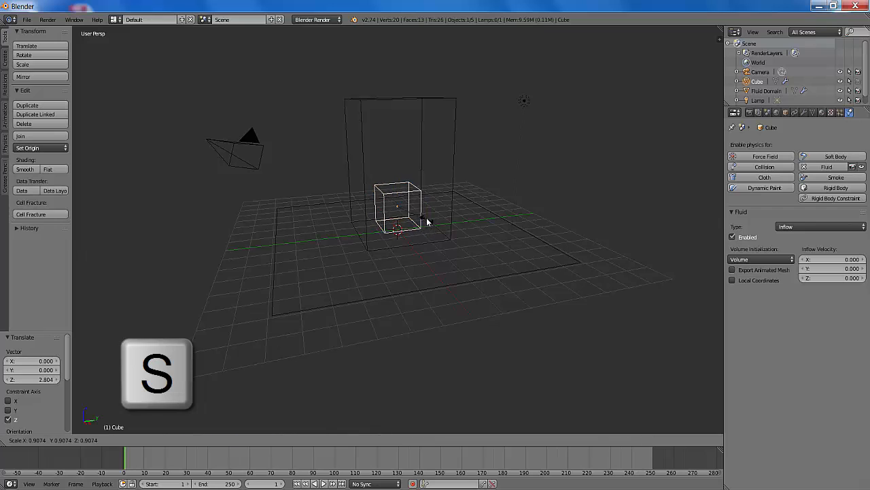
{"action": "left_click", "coordinate": [412, 208]}
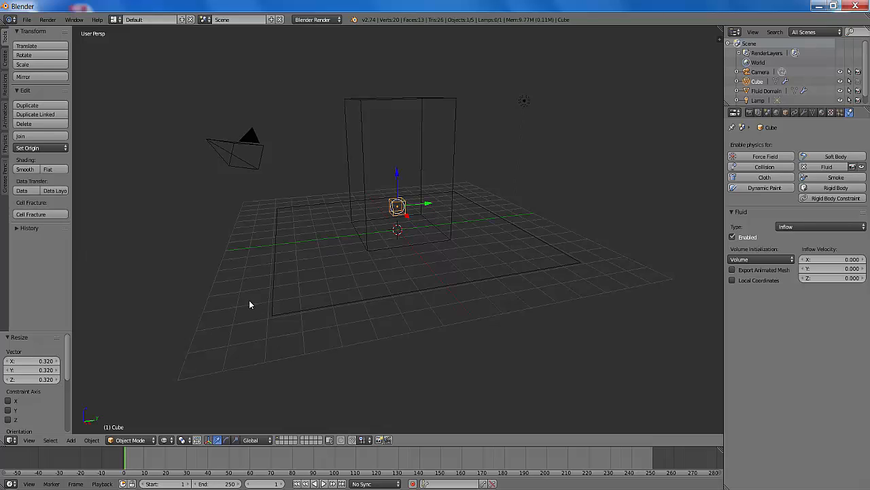
Step: Set the 3D viewport to the front view in orthographic projection
{"action": "left_click", "coordinate": [28, 442]}
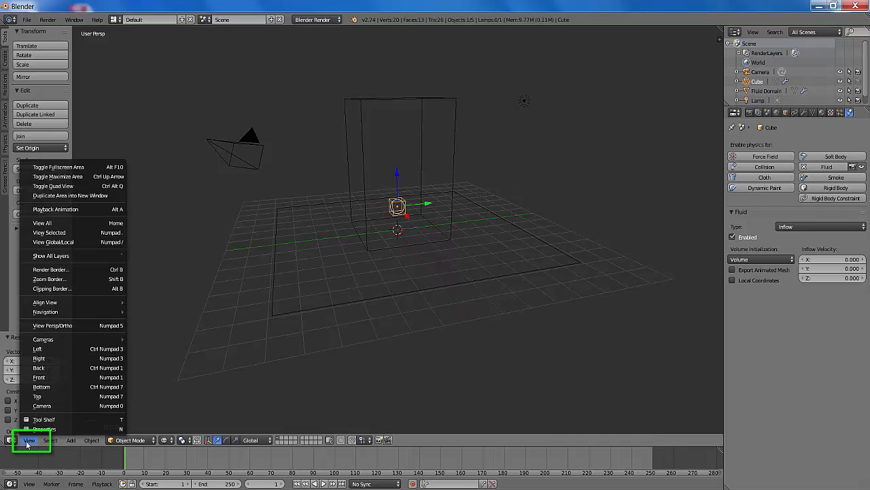
{"action": "left_click", "coordinate": [49, 378]}
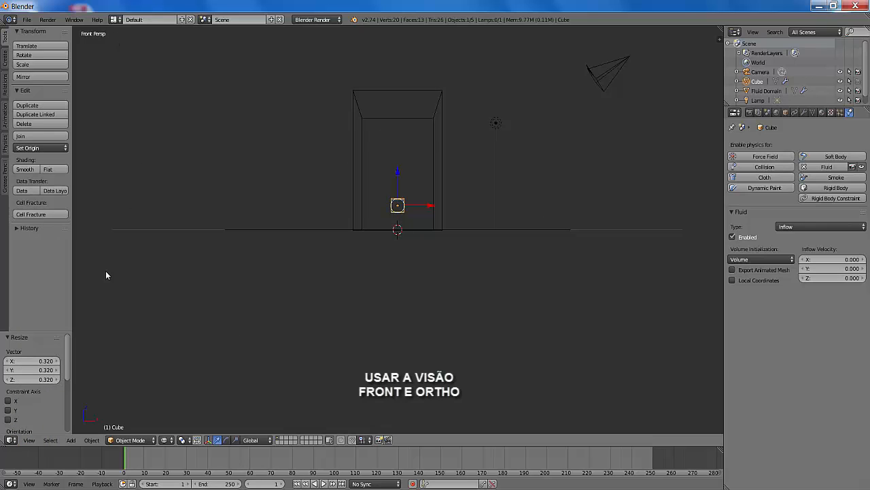
{"action": "left_click", "coordinate": [30, 440]}
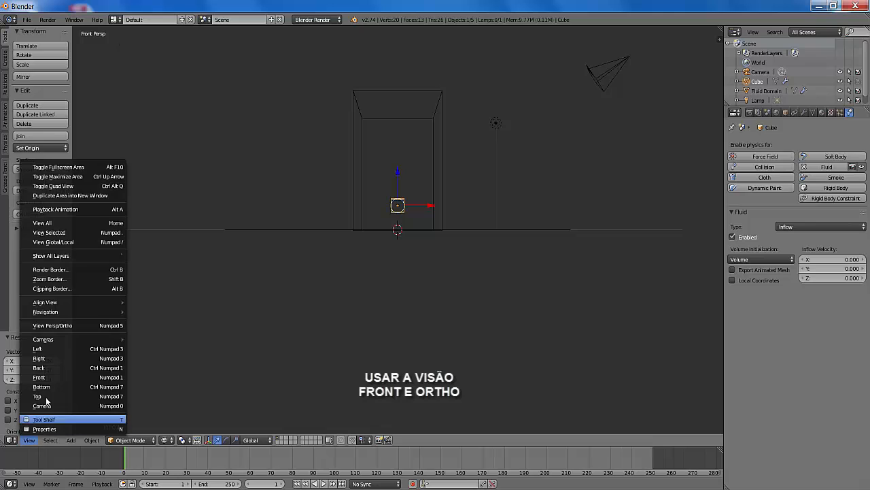
{"action": "left_click", "coordinate": [57, 325]}
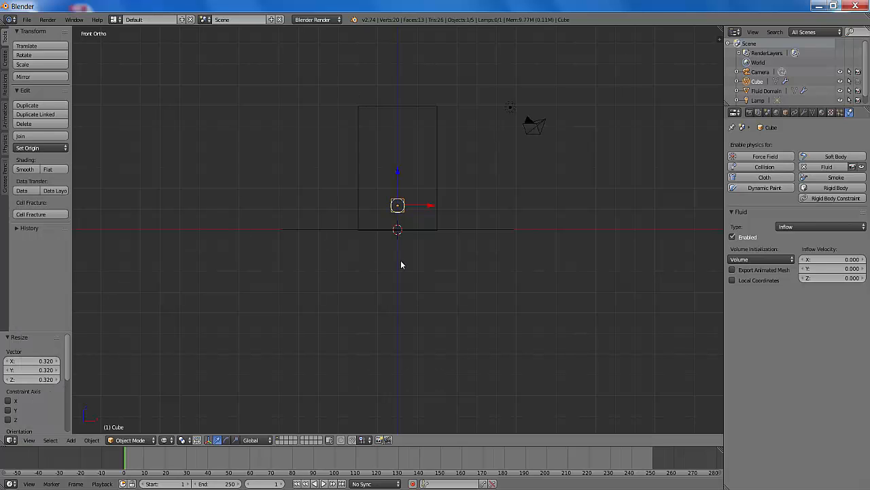
Step: Widen the fluid domain by scaling it about 2.6 times along the X axis only
{"action": "scroll", "coordinate": [402, 264], "scroll_direction": "up", "scroll_amount": 2}
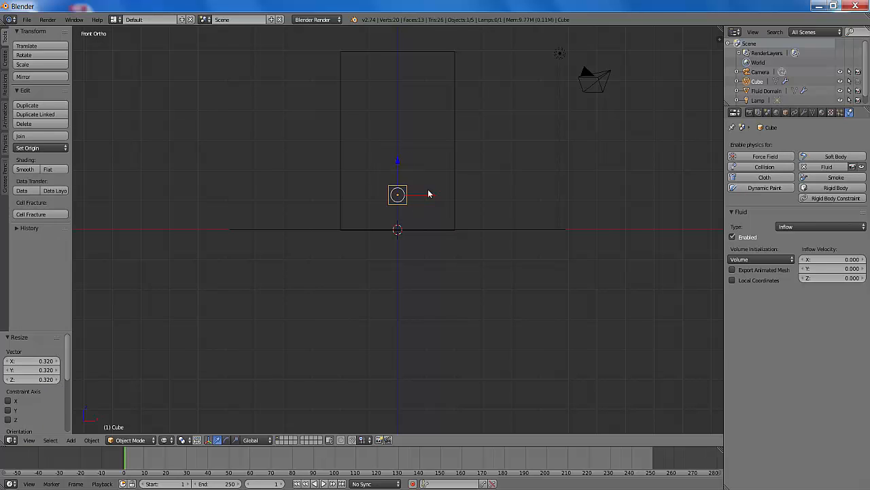
{"action": "right_click", "coordinate": [446, 228]}
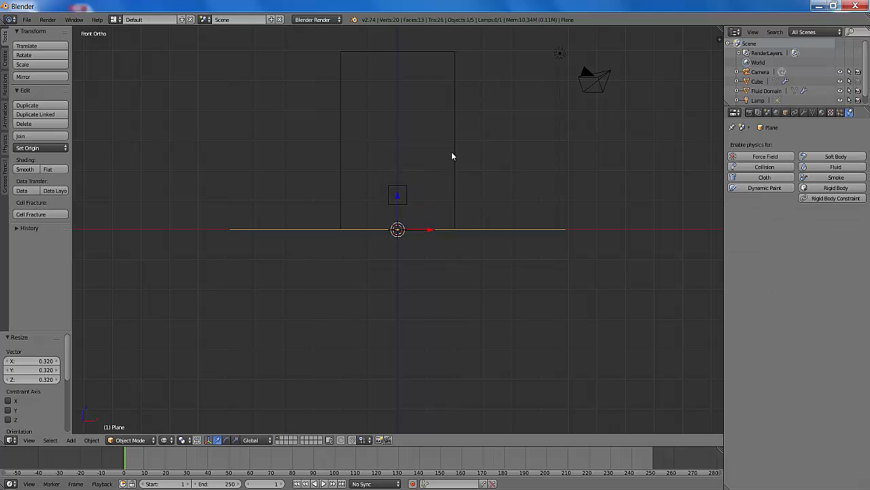
{"action": "right_click", "coordinate": [455, 140]}
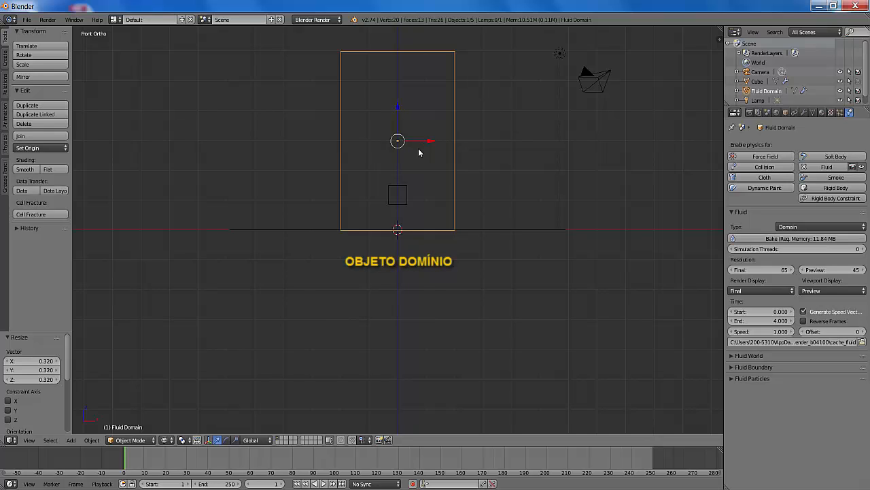
{"action": "key", "text": "s"}
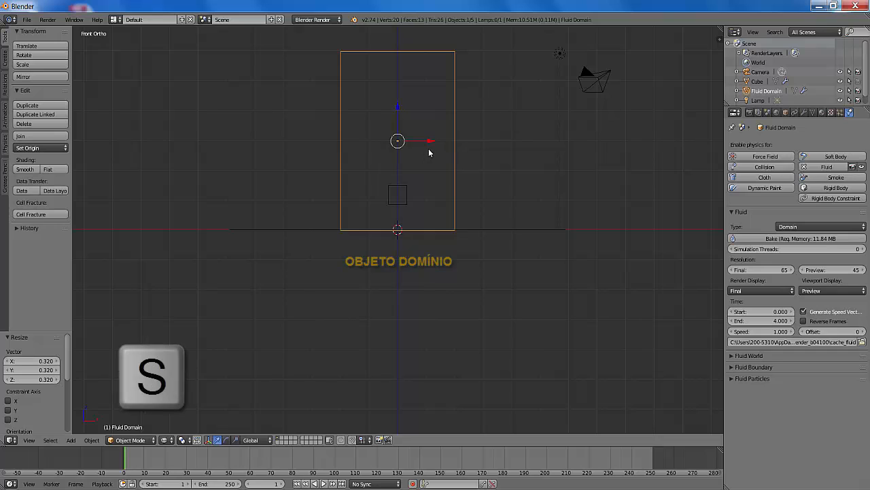
{"action": "key", "text": "x"}
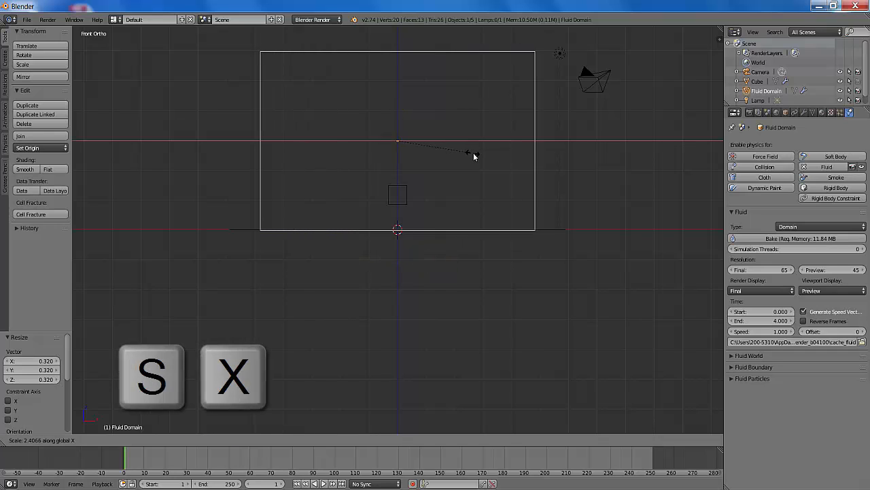
{"action": "left_click", "coordinate": [479, 156]}
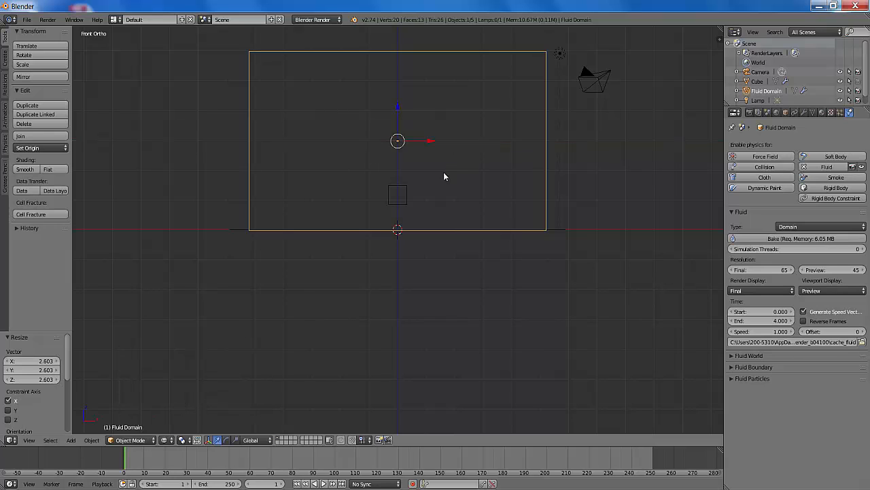
Step: Move the inflow cube about 3.91 units up along Z and about -4.2 units along X, into the domain's upper corner
{"action": "right_click", "coordinate": [400, 191]}
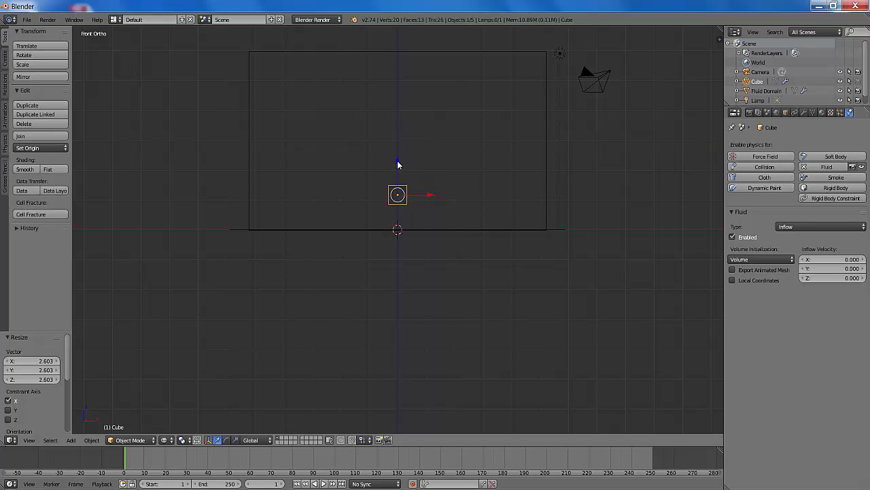
{"action": "key", "text": "g"}
{"action": "key", "text": "z"}
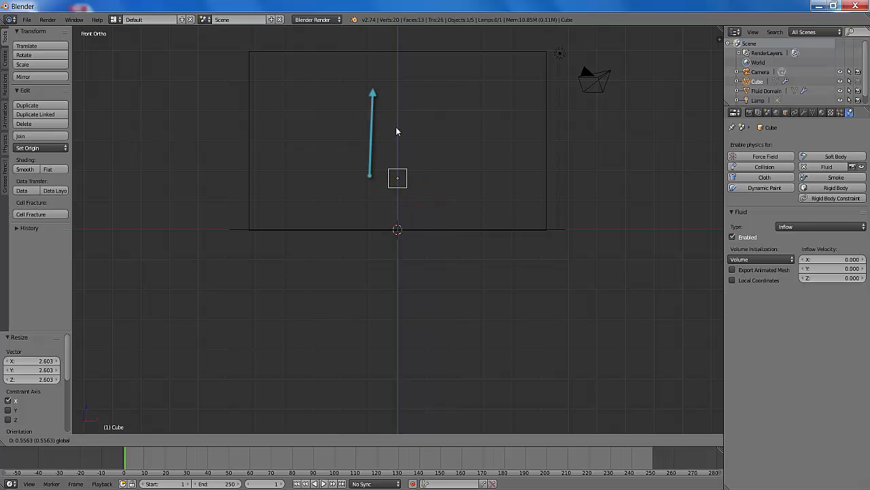
{"action": "left_click", "coordinate": [399, 44]}
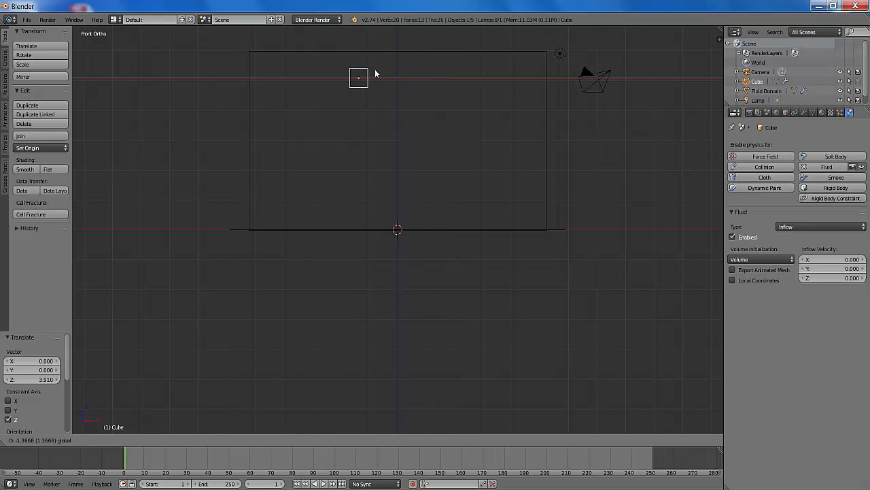
{"action": "left_click", "coordinate": [309, 72]}
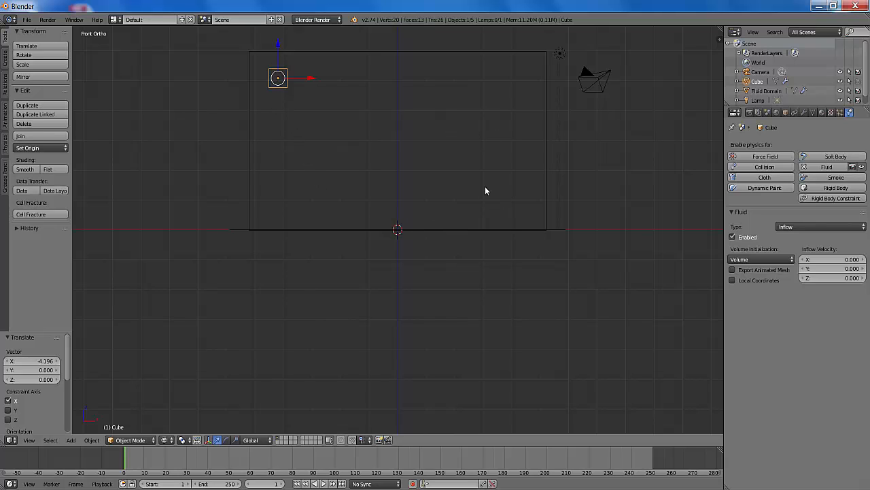
Step: Add a cube mesh and raise it about 1.43 units along Z, inside the fluid domain
{"action": "key", "text": "shift+a"}
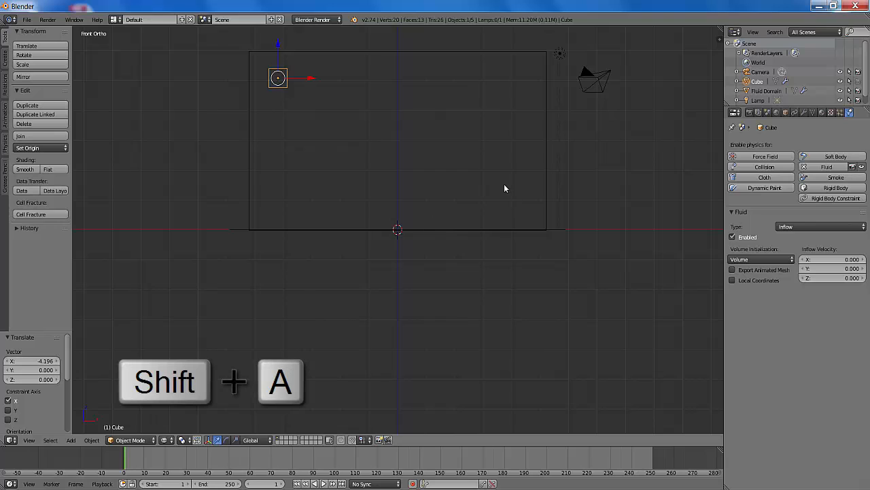
{"action": "key", "text": "shift+a"}
{"action": "mouse_move", "coordinate": [506, 185]}
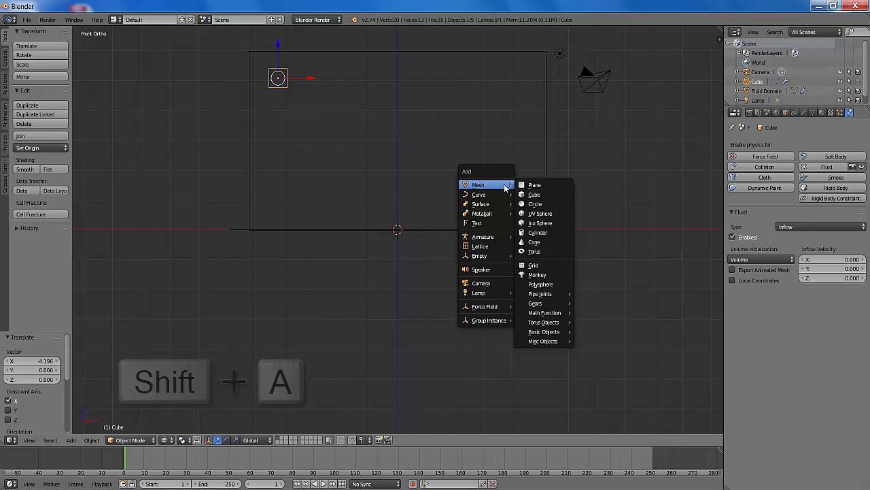
{"action": "left_click", "coordinate": [542, 197]}
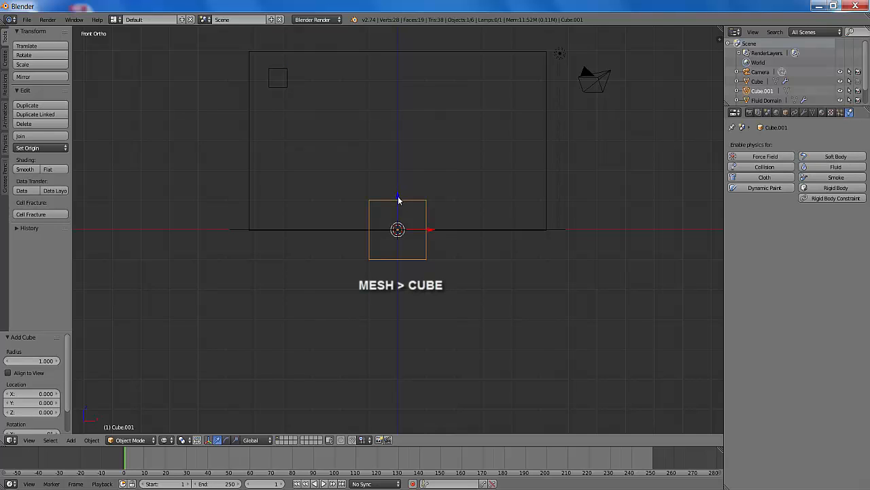
{"action": "left_click_drag", "start_coordinate": [398, 195], "coordinate": [404, 157]}
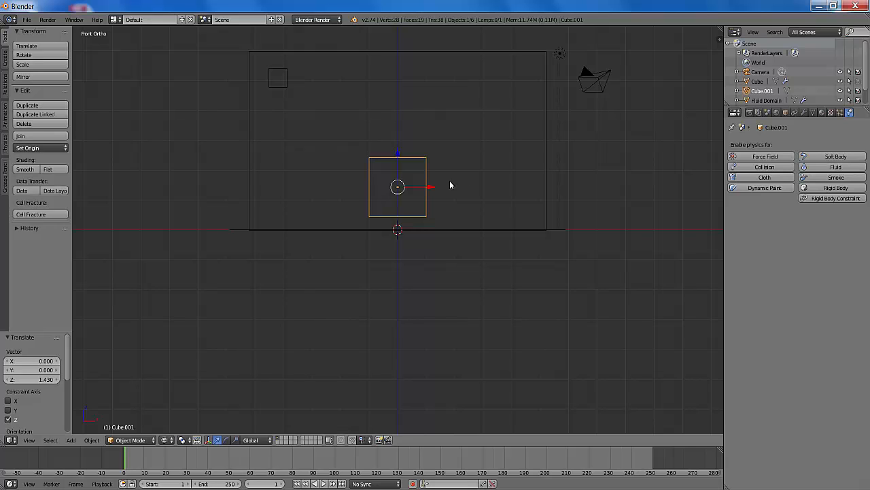
Step: Stretch the new cube about 4.9 times along X so it nearly spans the domain's width
{"action": "key", "text": "s"}
{"action": "key", "text": "x"}
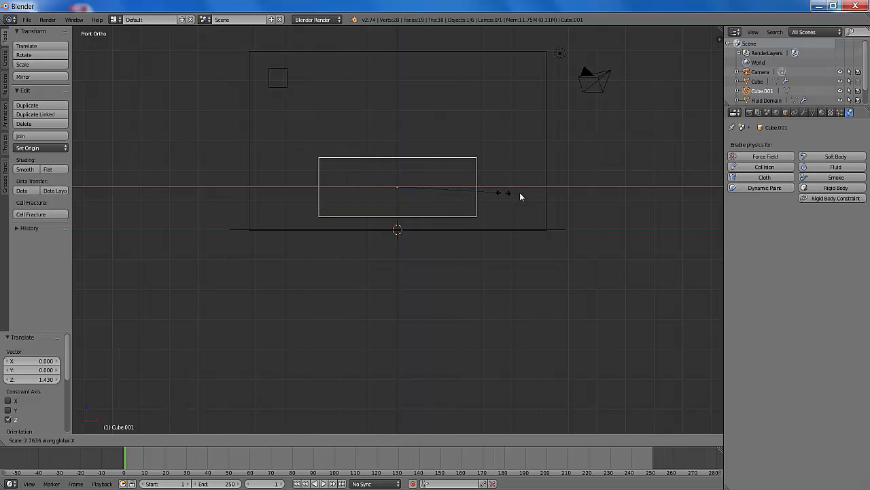
{"action": "left_click", "coordinate": [580, 198]}
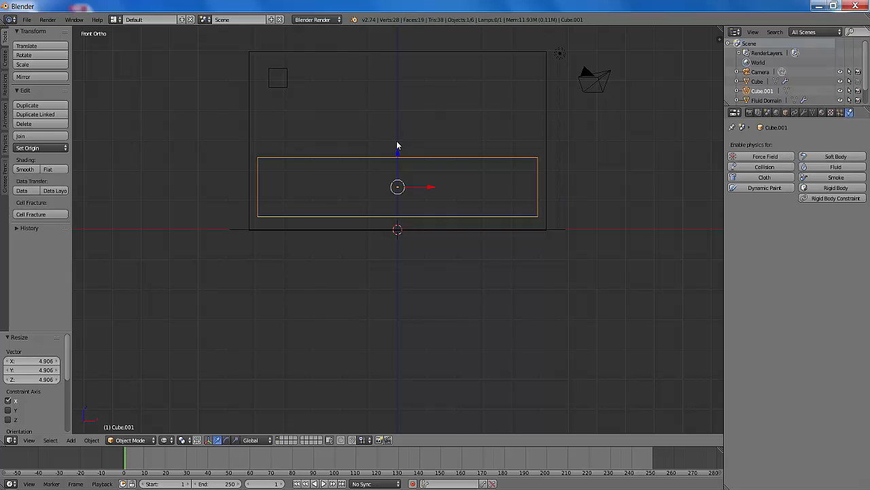
Step: Enable fluid physics on the stretched box and set its type to Obstacle
{"action": "right_click", "coordinate": [285, 72]}
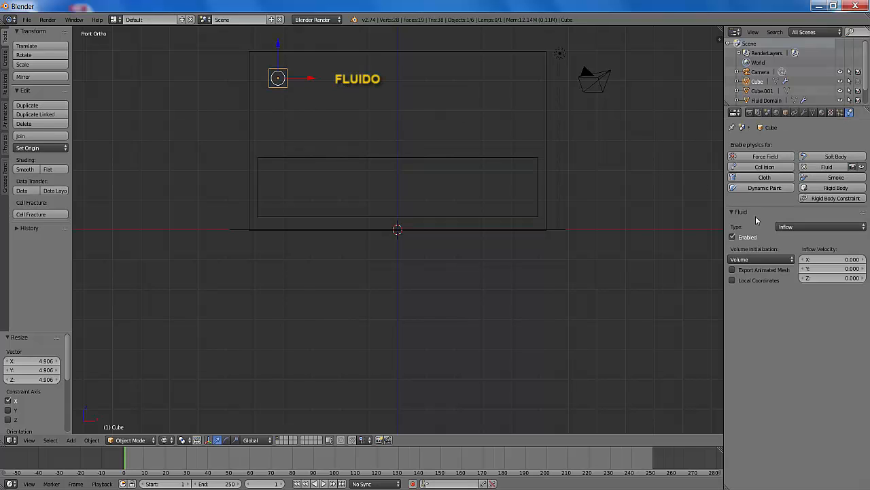
{"action": "right_click", "coordinate": [317, 53]}
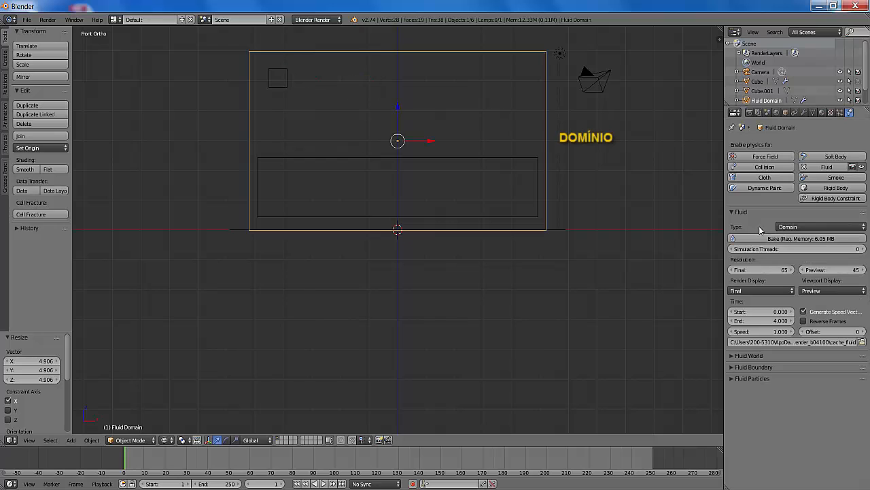
{"action": "right_click", "coordinate": [411, 155]}
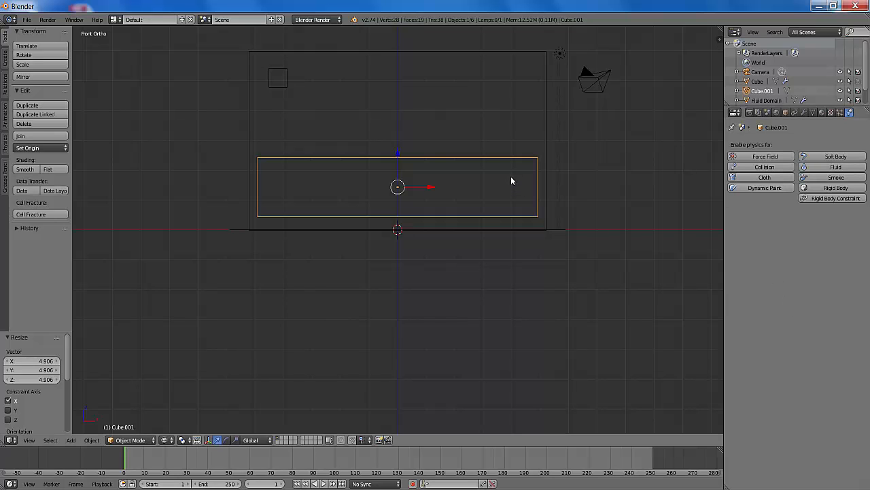
{"action": "left_click", "coordinate": [840, 168]}
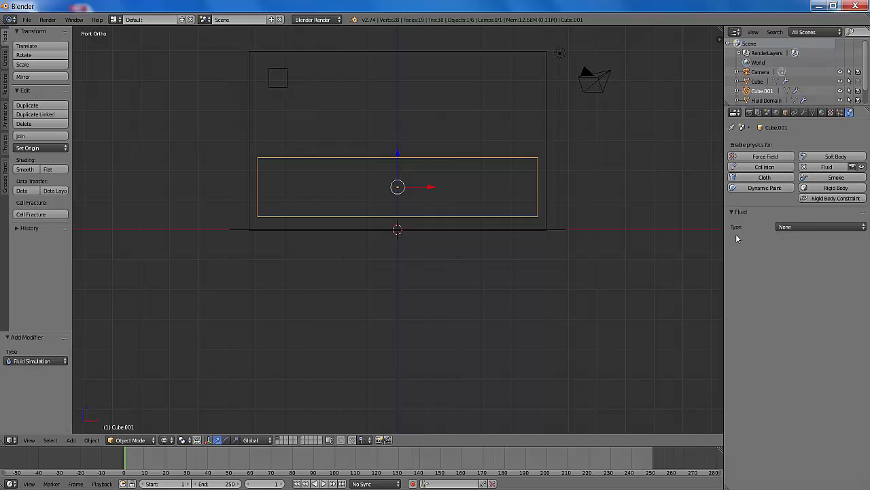
{"action": "left_click", "coordinate": [864, 228]}
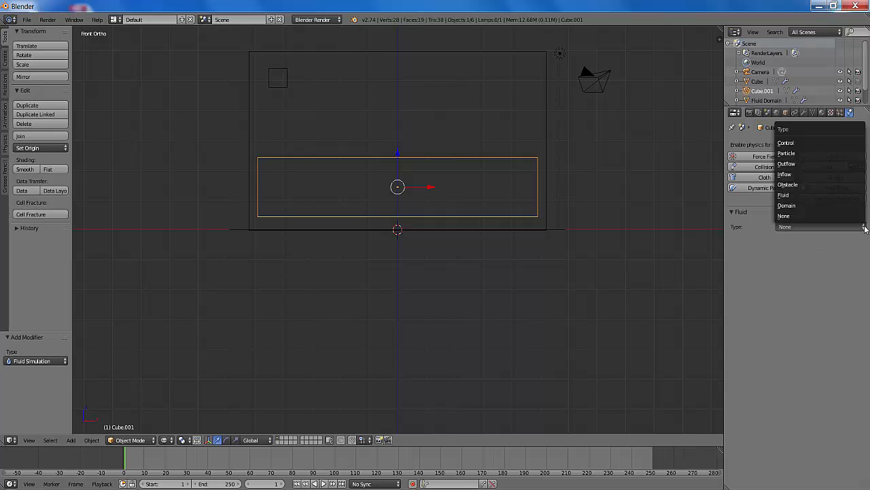
{"action": "left_click", "coordinate": [807, 186]}
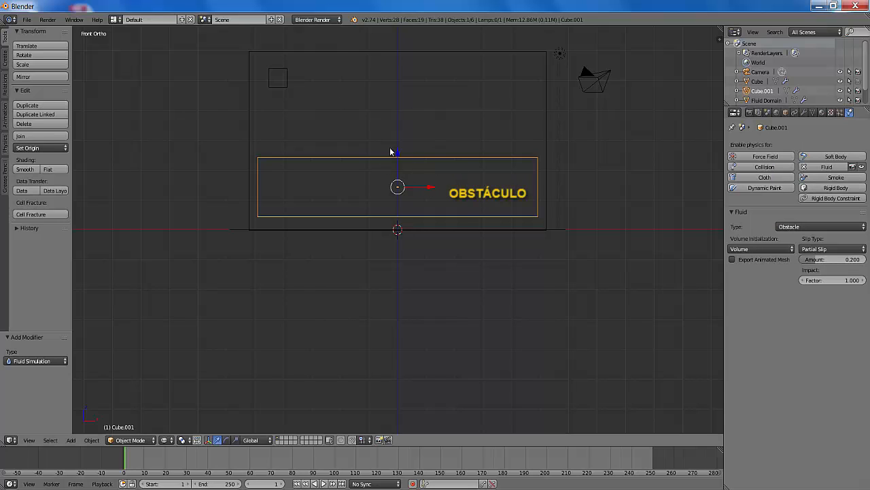
Step: Set the inflow cube's volume initialization to Both and its Z inflow velocity to -1
{"action": "right_click", "coordinate": [280, 89]}
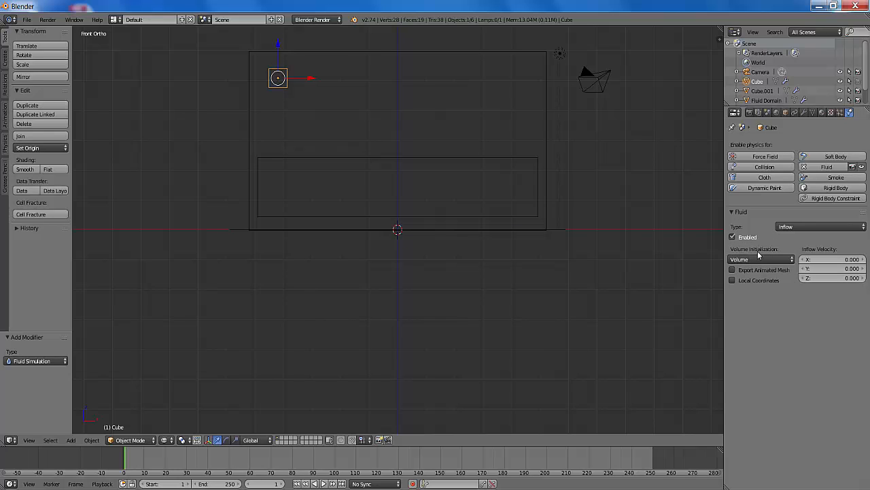
{"action": "left_click", "coordinate": [792, 259]}
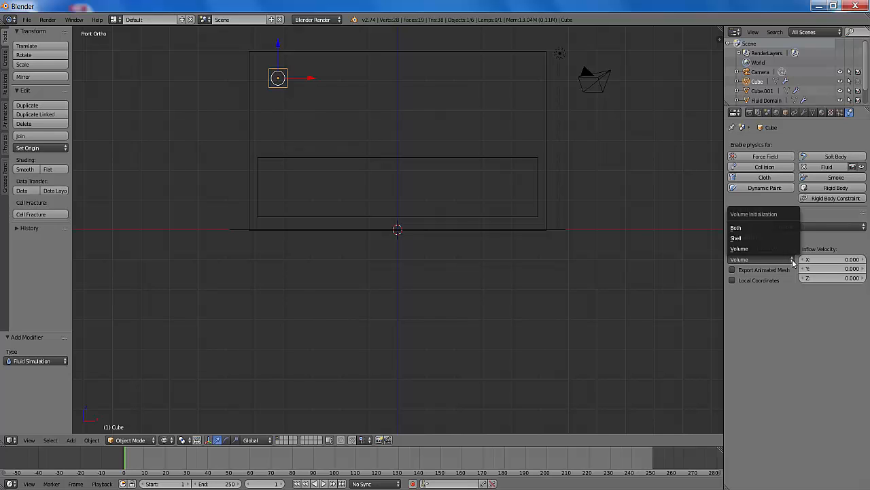
{"action": "left_click", "coordinate": [752, 227]}
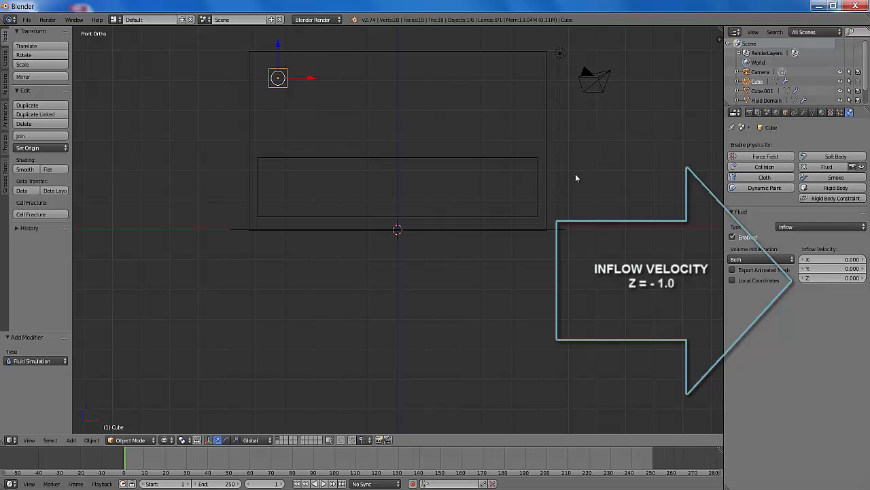
{"action": "left_click", "coordinate": [831, 279]}
{"action": "key", "text": "BackSpace"}
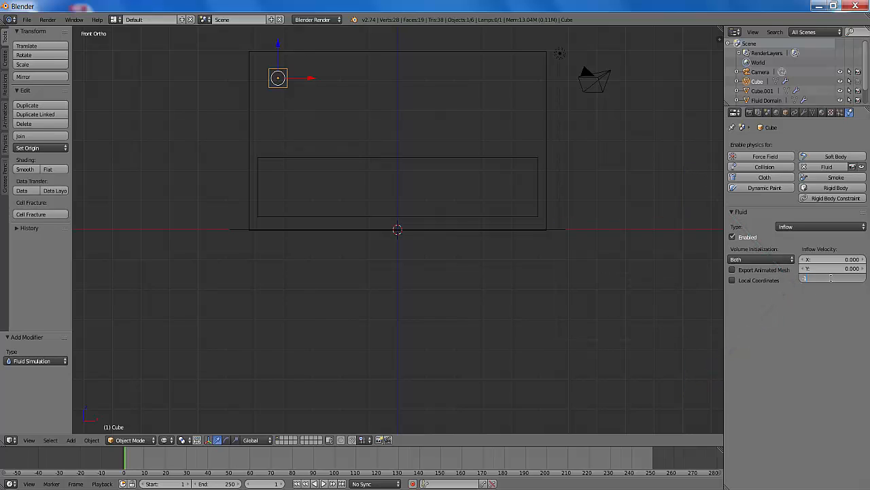
{"action": "type", "text": "-1"}
{"action": "key", "text": "Return"}
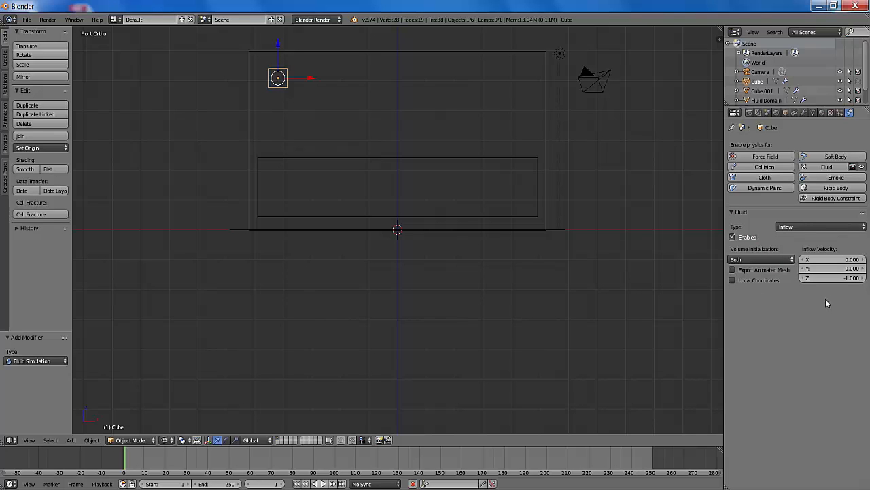
Step: Set the obstacle box's volume initialization to Shell
{"action": "right_click", "coordinate": [439, 160]}
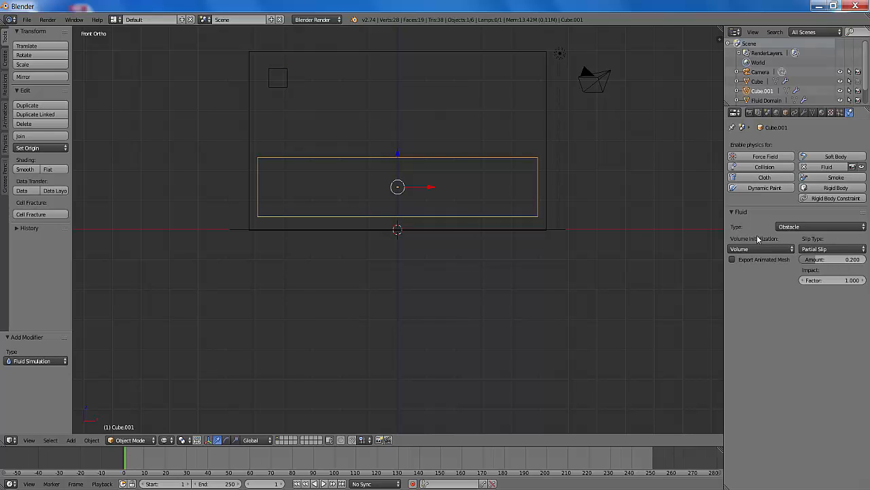
{"action": "left_click", "coordinate": [792, 251]}
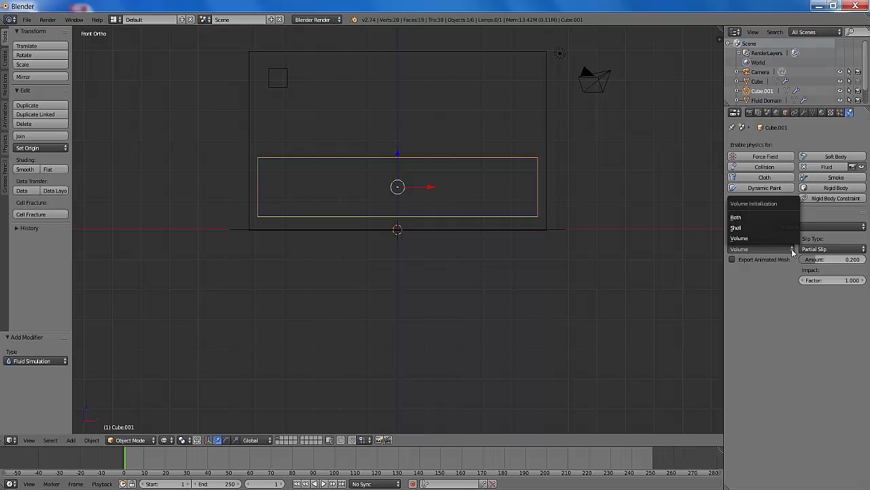
{"action": "left_click", "coordinate": [749, 229]}
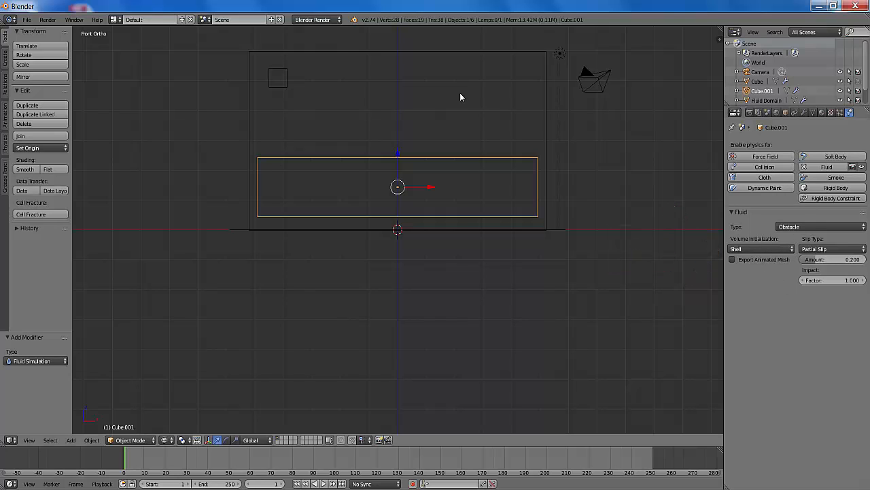
Step: Set the fluid domain's final resolution to 80 and its viewport display to Final
{"action": "right_click", "coordinate": [482, 53]}
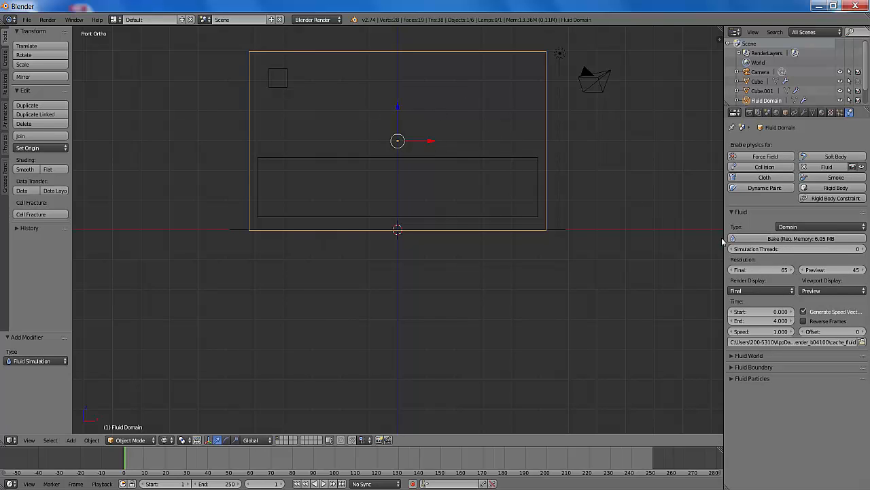
{"action": "left_click", "coordinate": [770, 270]}
{"action": "type", "text": "8"}
{"action": "key", "text": "Return"}
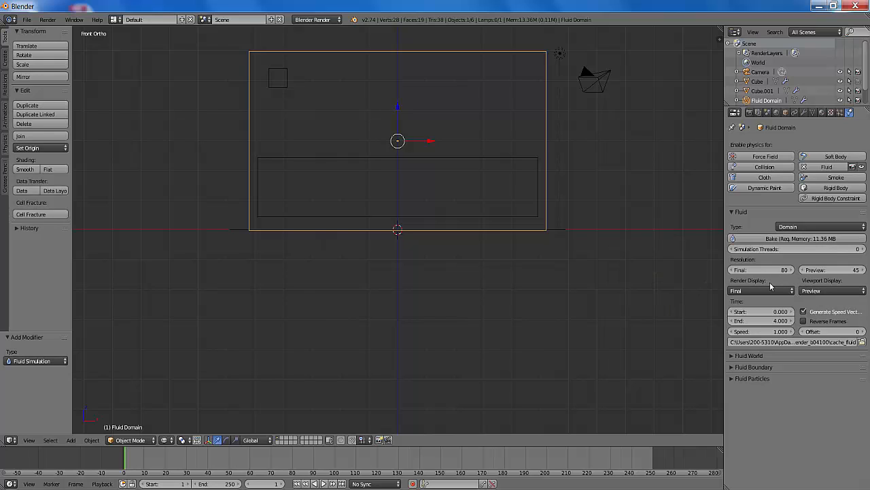
{"action": "left_click", "coordinate": [842, 293]}
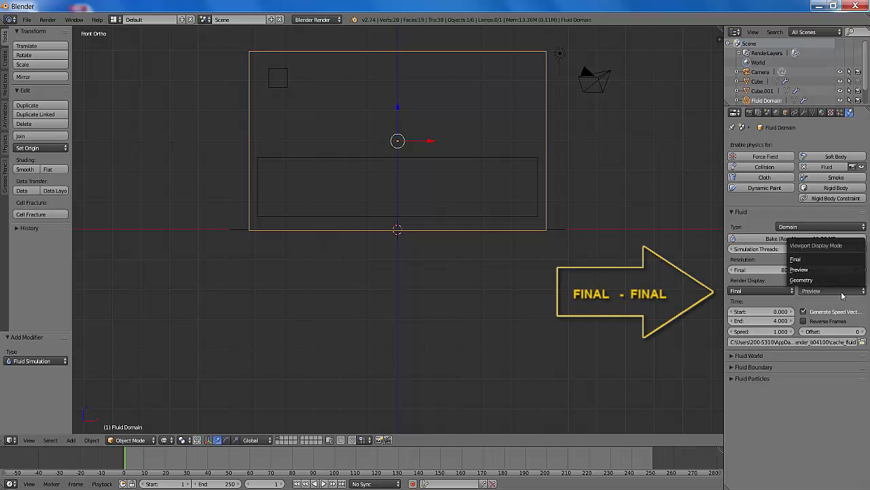
{"action": "left_click", "coordinate": [809, 261]}
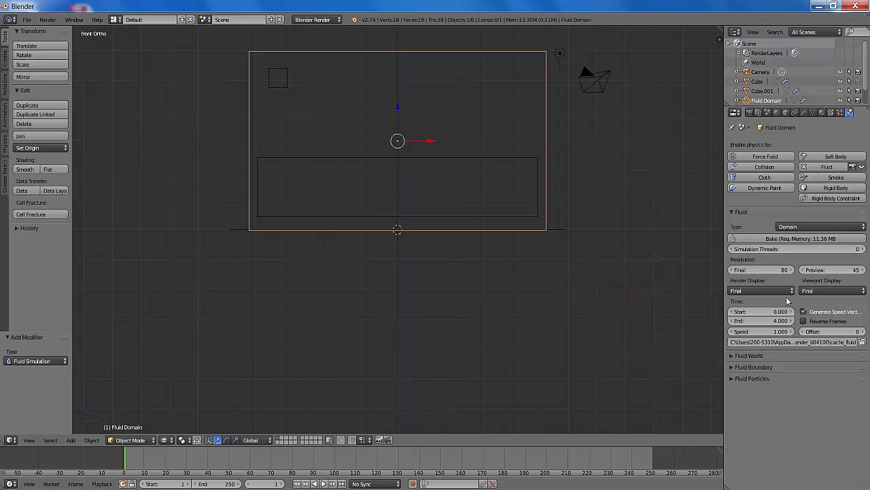
Step: Choose the Water viscosity preset in the domain's Fluid World settings
{"action": "left_click", "coordinate": [733, 358]}
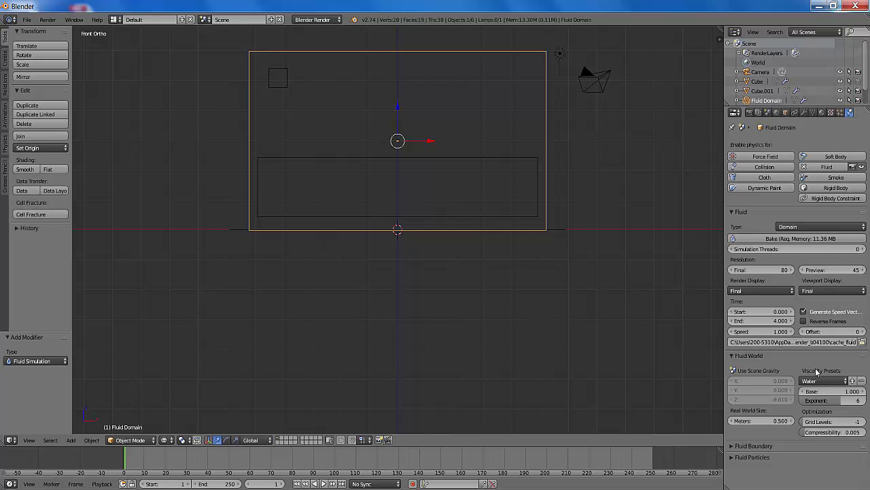
{"action": "left_click", "coordinate": [843, 382]}
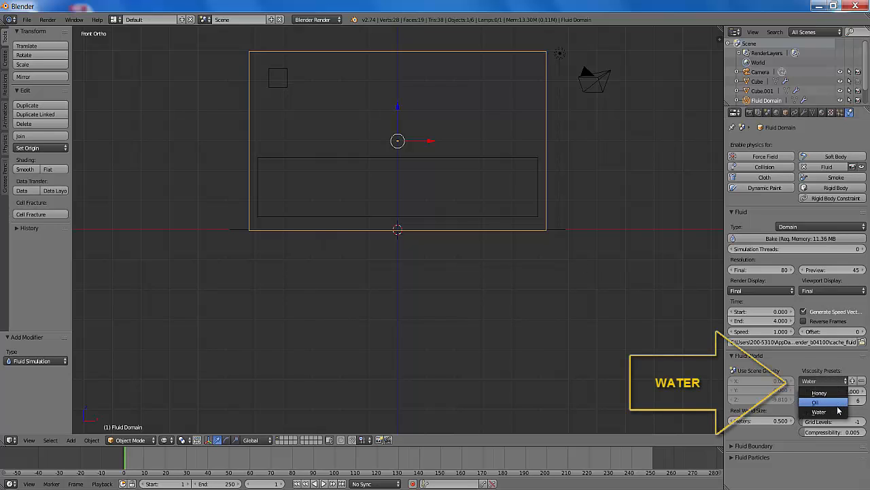
{"action": "left_click", "coordinate": [838, 412]}
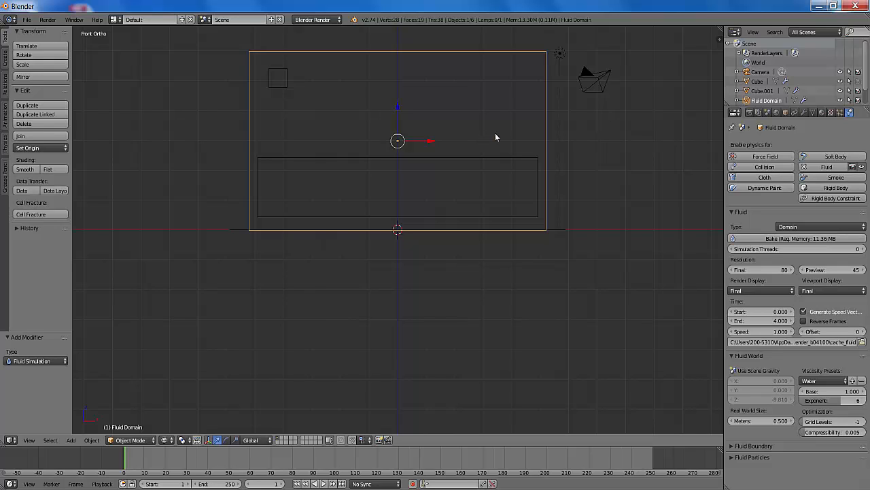
Step: Select the obstacle box in an angled view and switch the viewport from wireframe to solid shading
{"action": "middle_click_drag", "start_coordinate": [495, 137], "coordinate": [495, 155]}
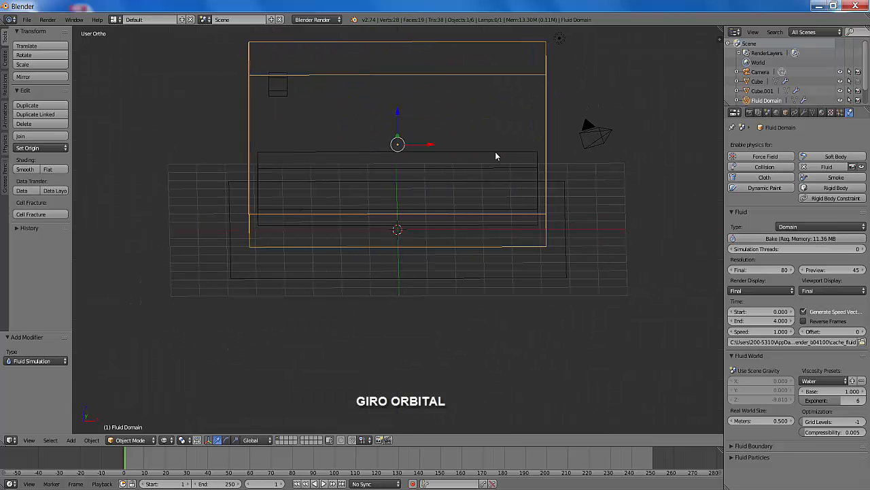
{"action": "right_click", "coordinate": [448, 175]}
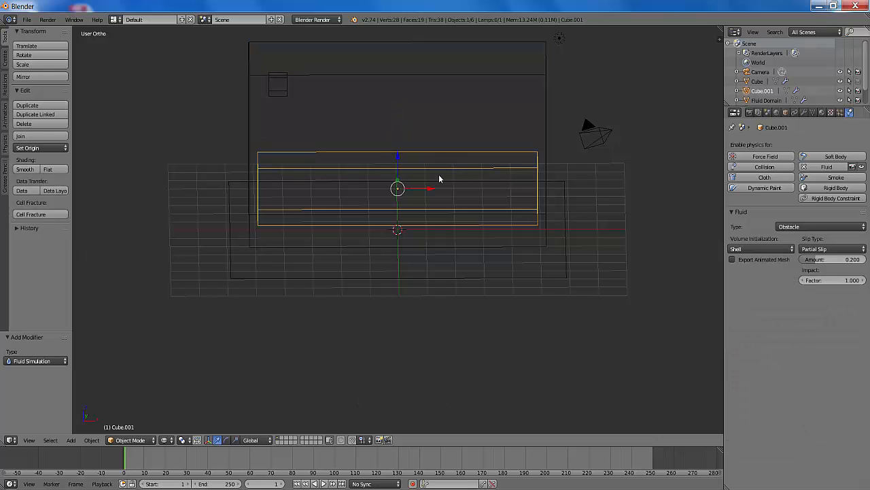
{"action": "key", "text": "z"}
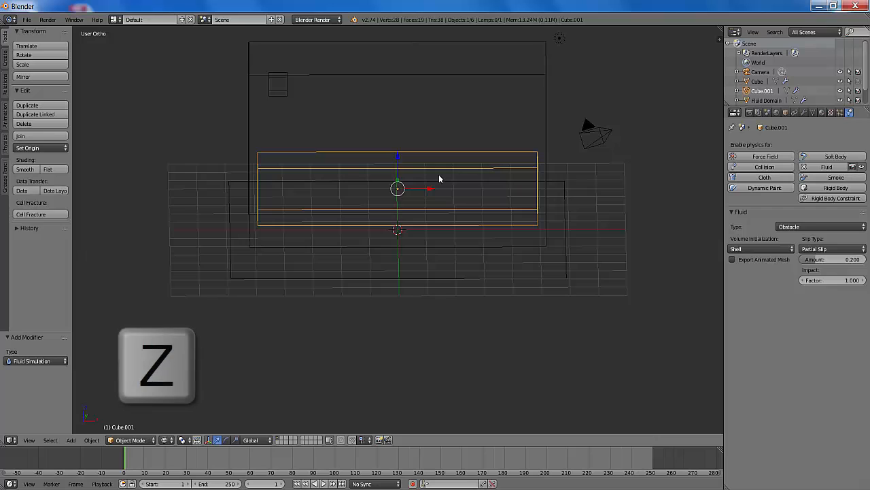
{"action": "key", "text": "z"}
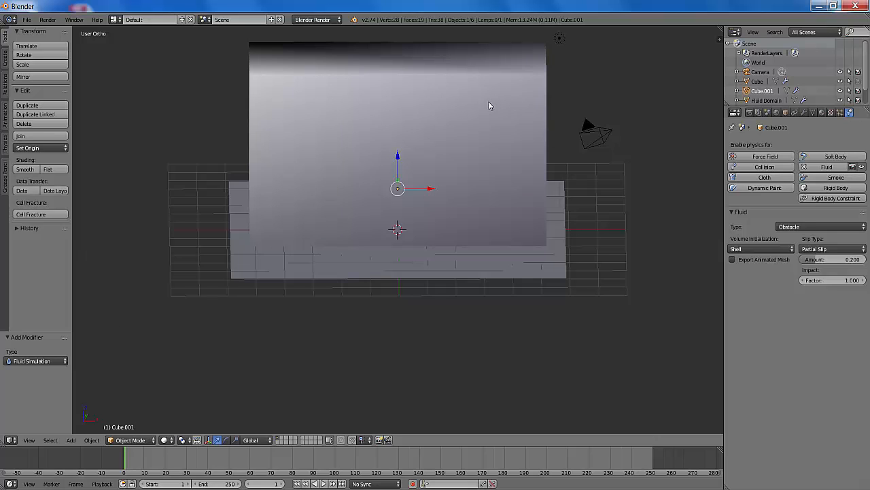
Step: Hide the Fluid Domain object in the viewport and select the obstacle box underneath
{"action": "right_click", "coordinate": [467, 86]}
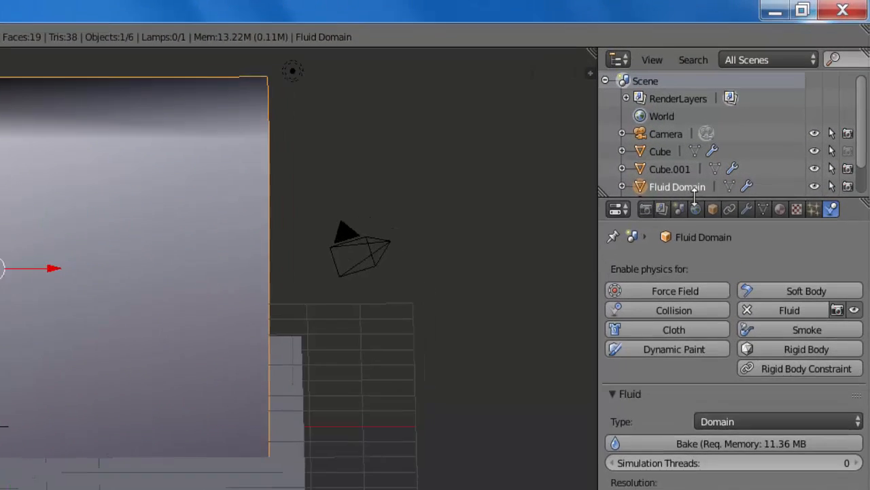
{"action": "left_click_drag", "start_coordinate": [693, 197], "coordinate": [693, 266]}
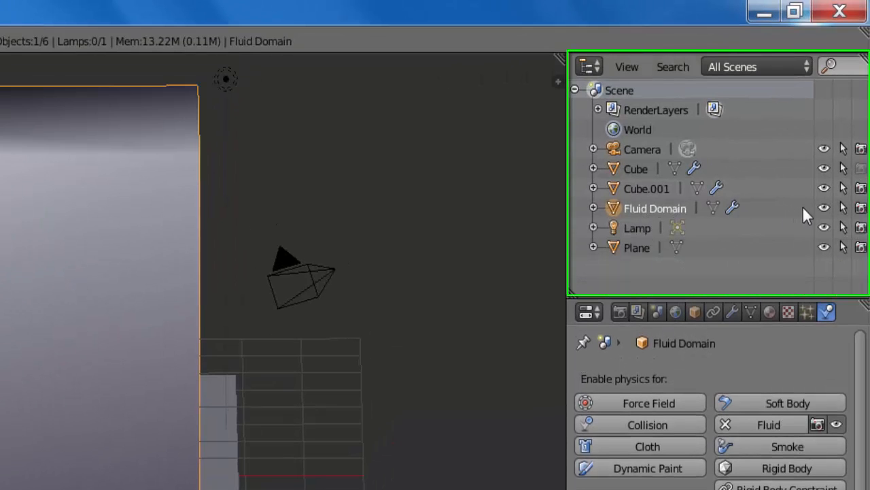
{"action": "left_click", "coordinate": [825, 208]}
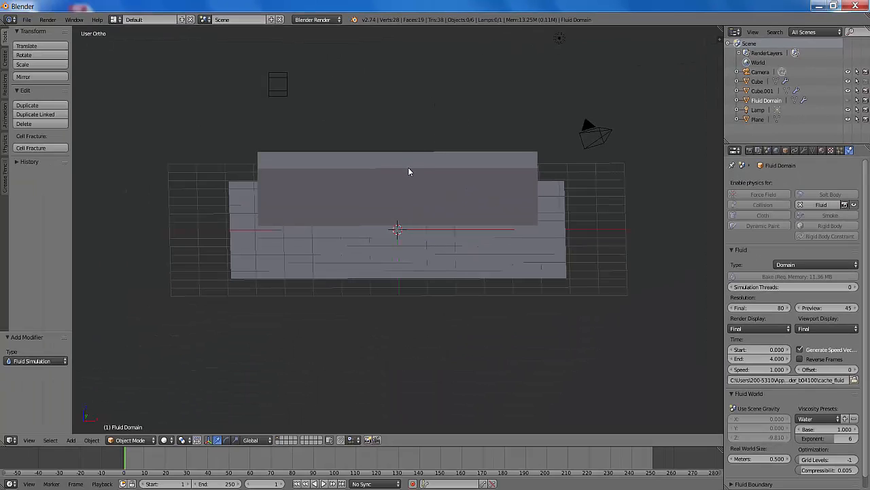
{"action": "right_click", "coordinate": [408, 171]}
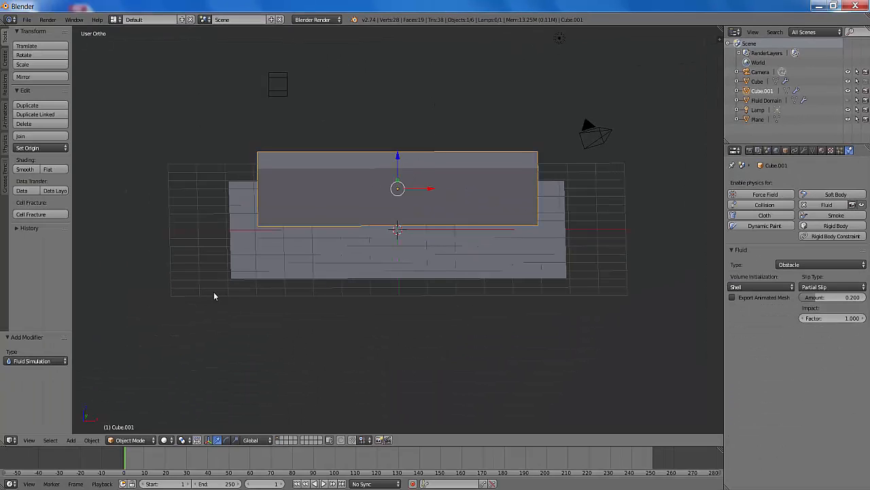
Step: Enter Edit Mode on the obstacle box and switch to face selection
{"action": "left_click", "coordinate": [139, 442]}
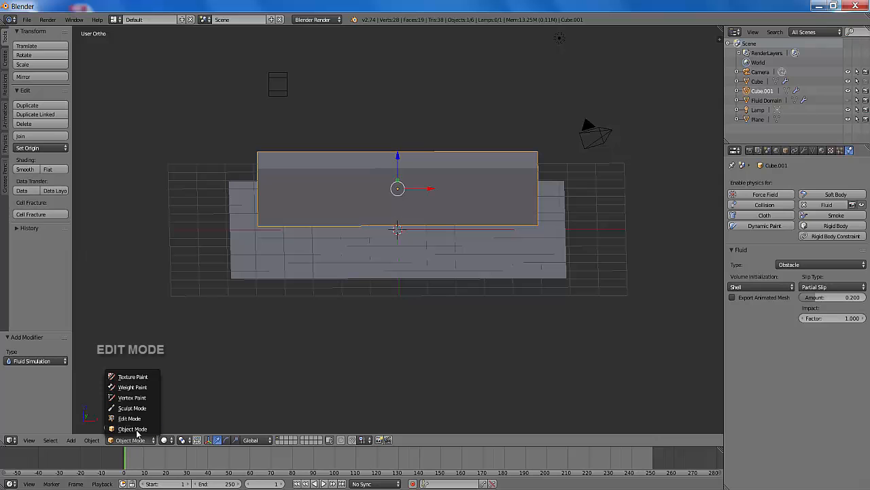
{"action": "left_click", "coordinate": [140, 417]}
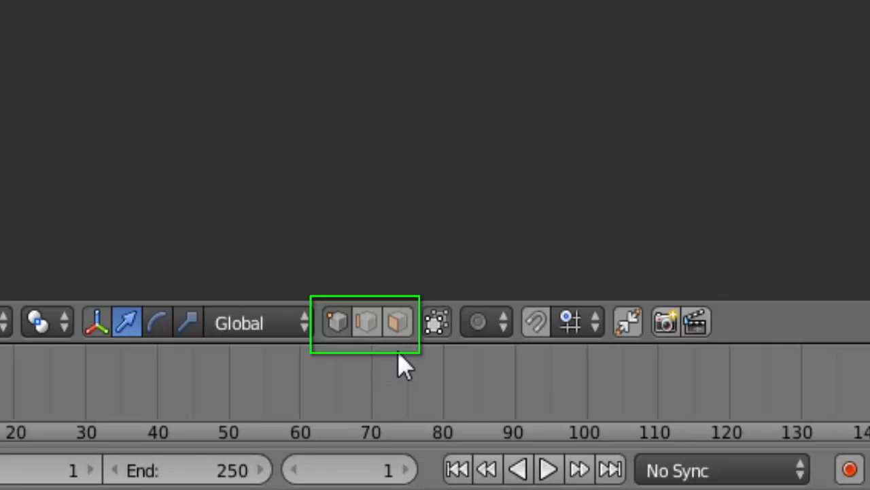
{"action": "left_click", "coordinate": [398, 324]}
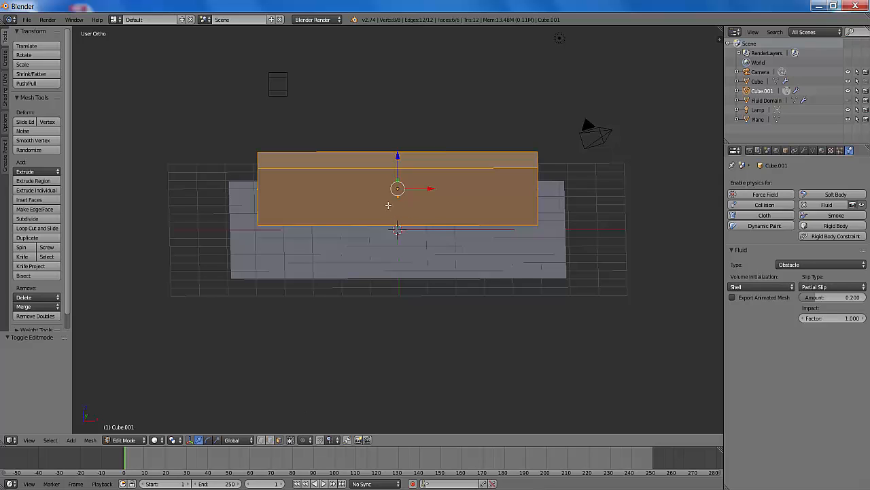
Step: Select only the obstacle box's top face and raise it about 1.327 units along Z
{"action": "key", "text": "a"}
{"action": "left_click", "coordinate": [353, 163]}
{"action": "middle_click_drag", "start_coordinate": [325, 239], "coordinate": [352, 251]}
{"action": "left_click", "coordinate": [271, 215]}
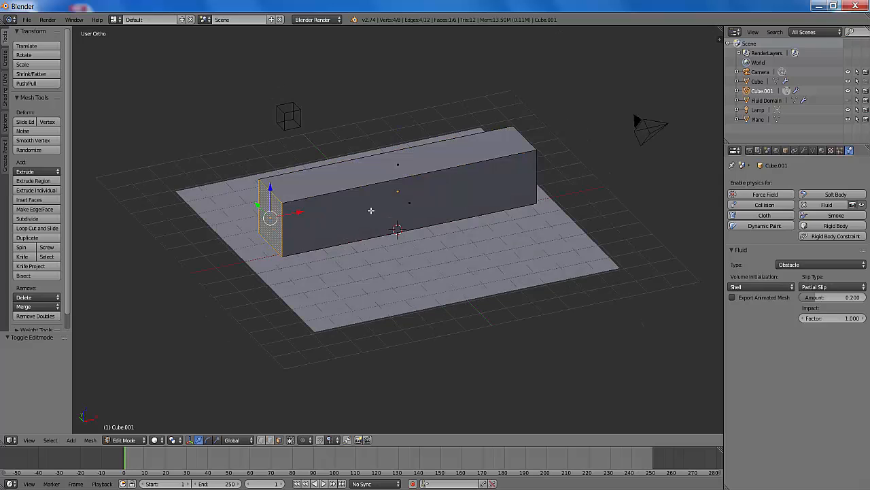
{"action": "left_click", "coordinate": [371, 211]}
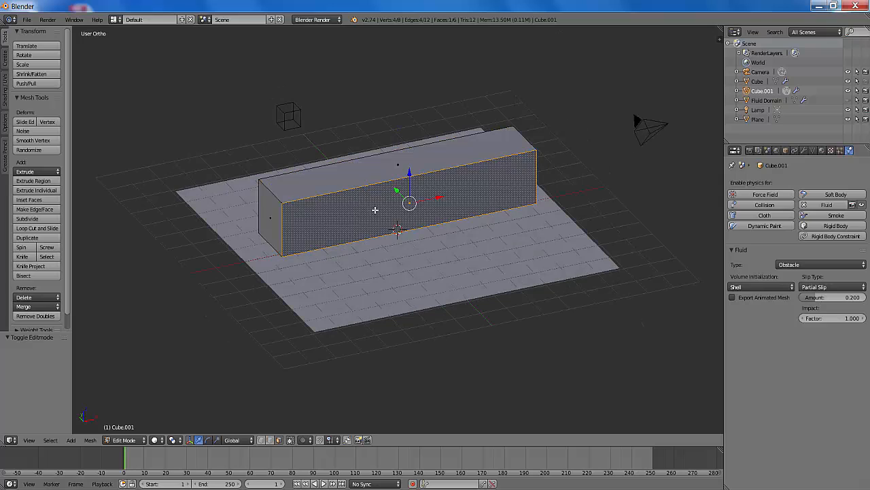
{"action": "left_click", "coordinate": [378, 162]}
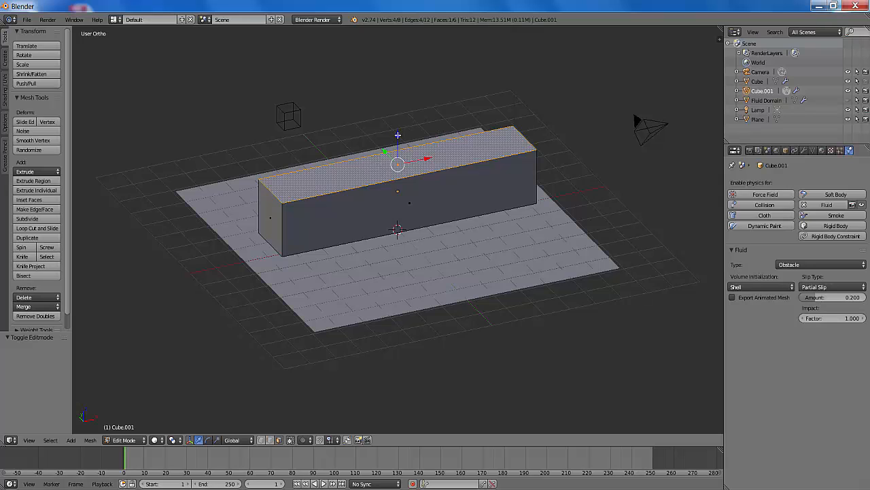
{"action": "left_click_drag", "start_coordinate": [398, 135], "coordinate": [397, 100]}
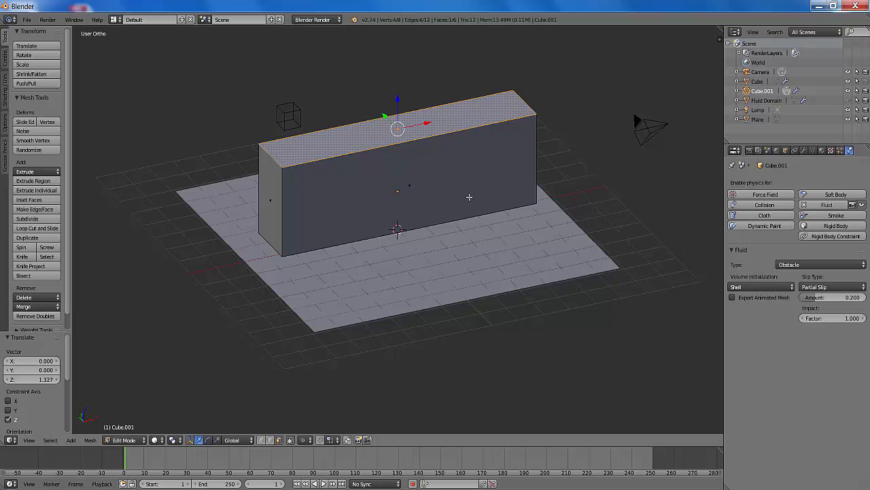
Step: Delete the box's top face so the container is open, and return to Object Mode
{"action": "middle_click_drag", "start_coordinate": [469, 196], "coordinate": [442, 175]}
{"action": "scroll", "coordinate": [442, 175], "scroll_direction": "up", "scroll_amount": 1}
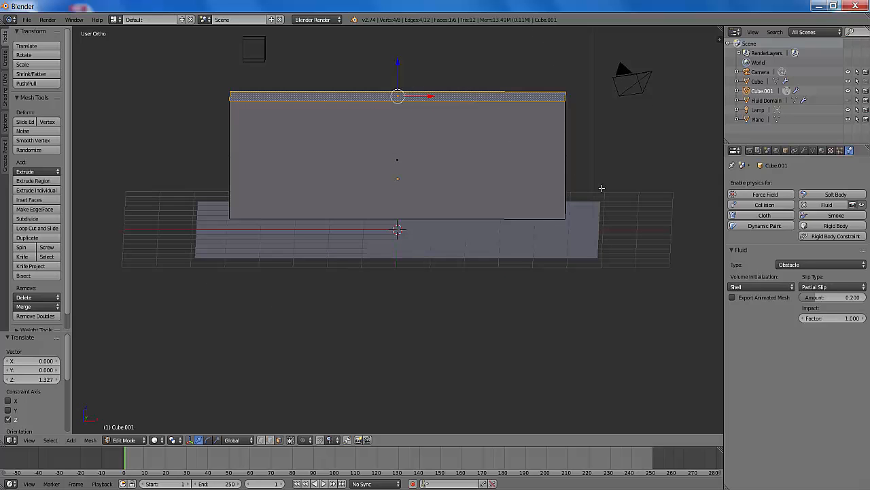
{"action": "key", "text": "x"}
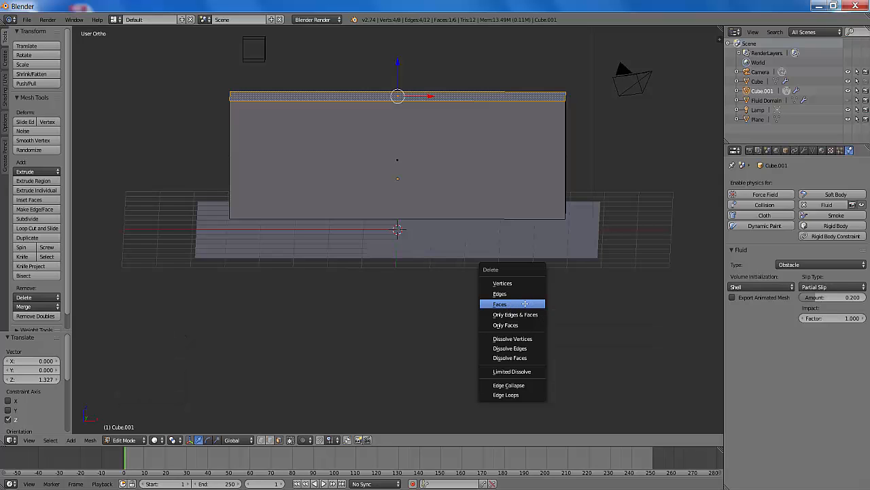
{"action": "left_click", "coordinate": [525, 303]}
{"action": "middle_click_drag", "start_coordinate": [353, 157], "coordinate": [376, 171]}
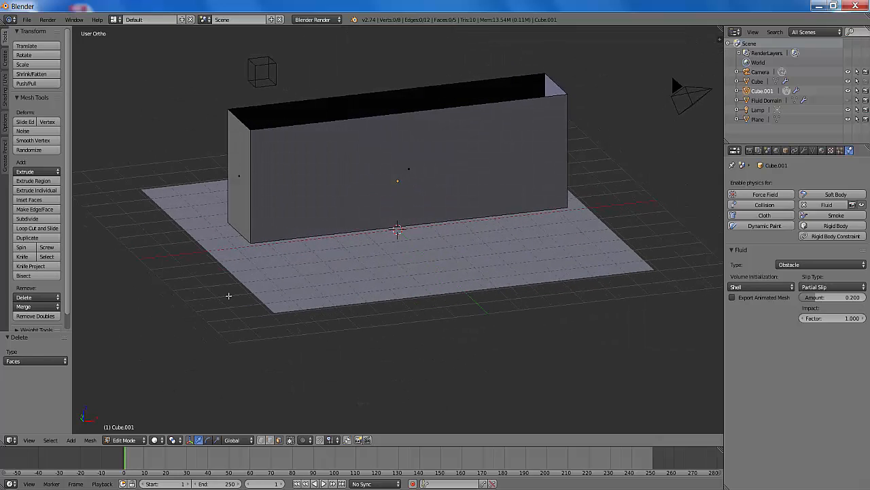
{"action": "left_click", "coordinate": [126, 440]}
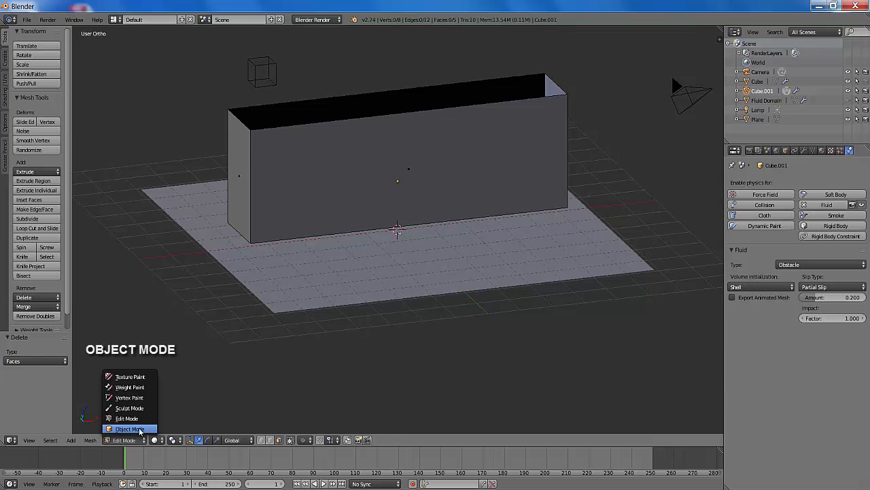
{"action": "left_click", "coordinate": [131, 428]}
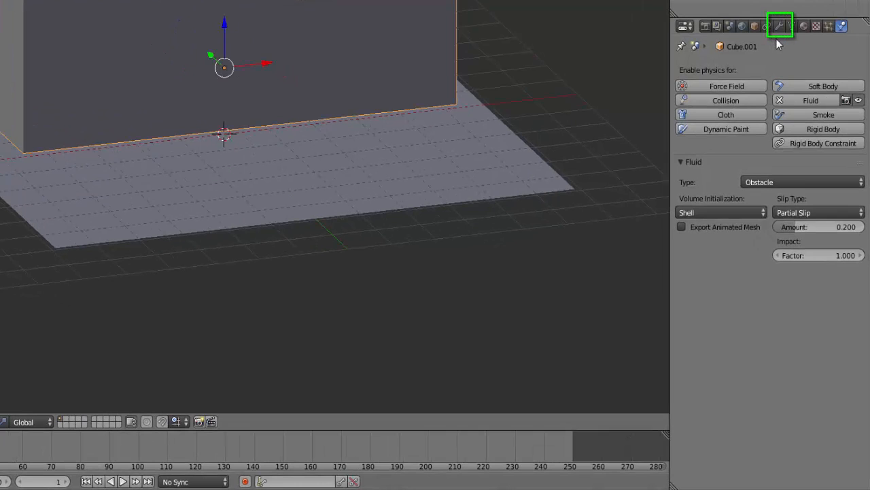
Step: Add a Solidify modifier to the open box and set its thickness to 0.05
{"action": "left_click", "coordinate": [779, 28]}
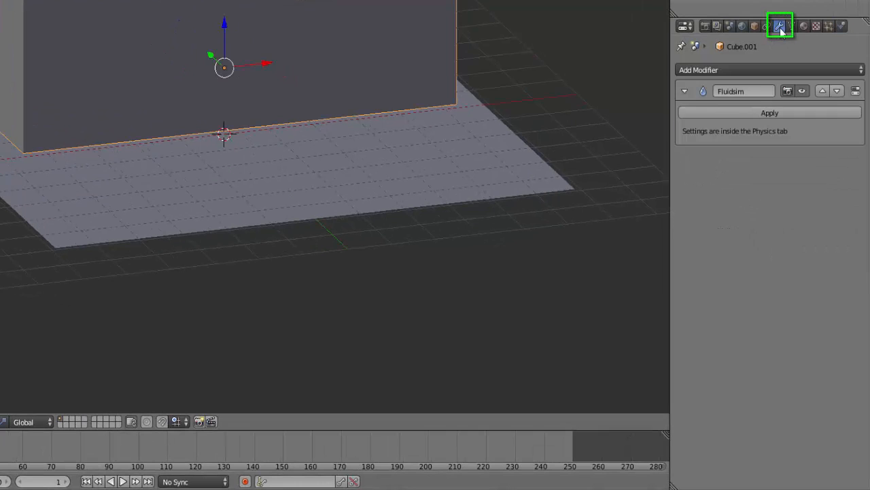
{"action": "left_click", "coordinate": [705, 71]}
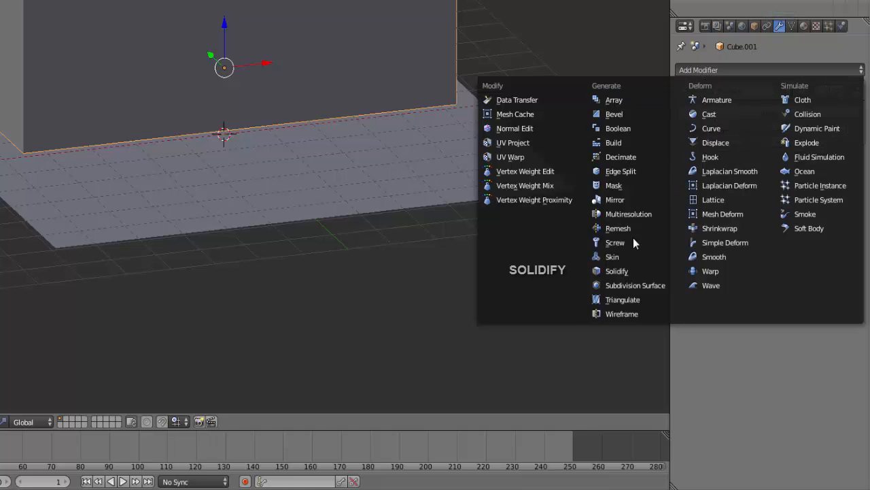
{"action": "left_click", "coordinate": [624, 273]}
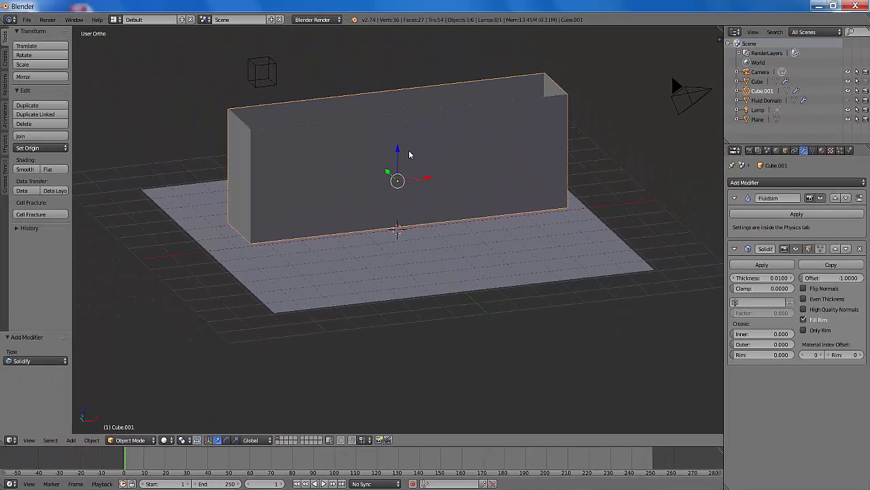
{"action": "middle_click_drag", "start_coordinate": [335, 98], "coordinate": [351, 116]}
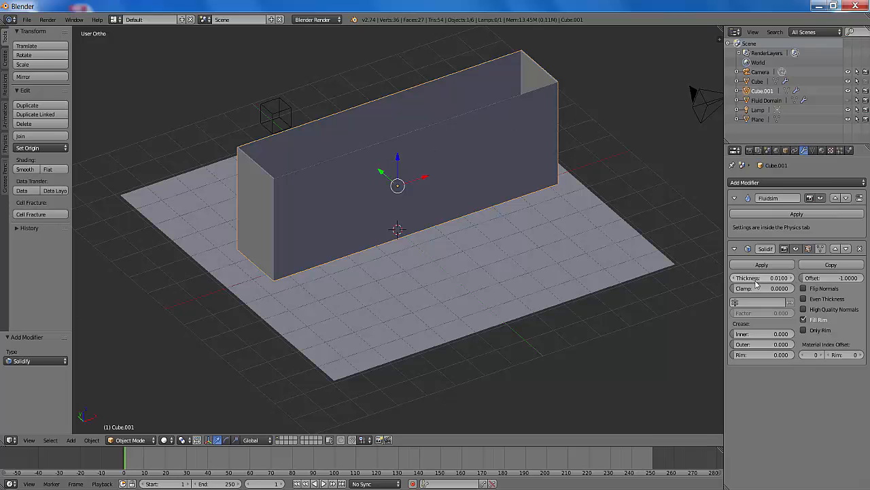
{"action": "left_click", "coordinate": [789, 280]}
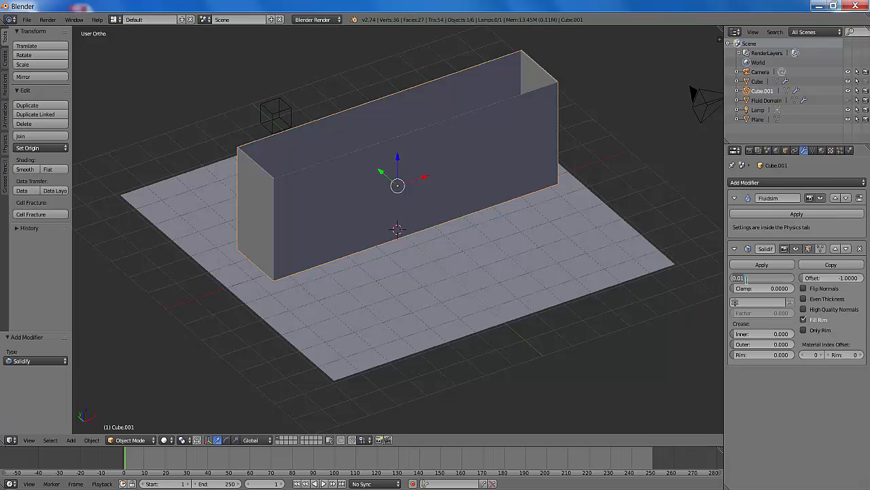
{"action": "type", "text": "0"}
{"action": "key", "text": "Return"}
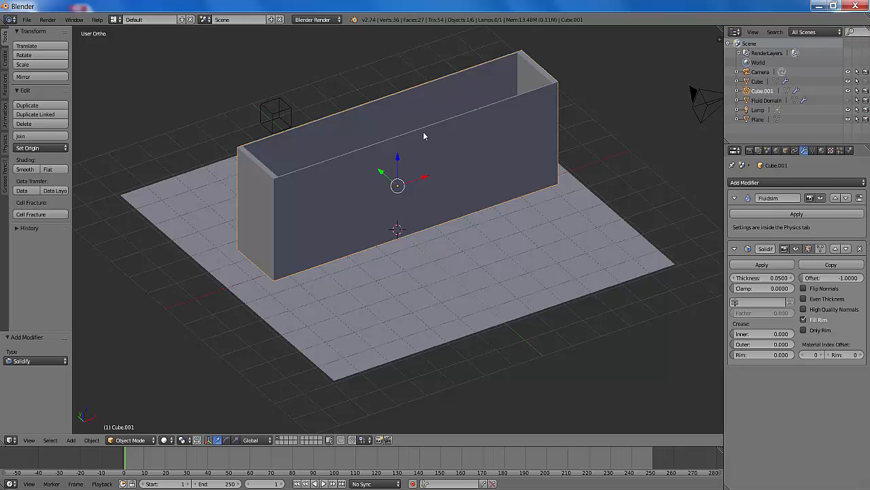
Step: Switch the render engine to Cycles Render
{"action": "middle_click_drag", "start_coordinate": [512, 162], "coordinate": [471, 151]}
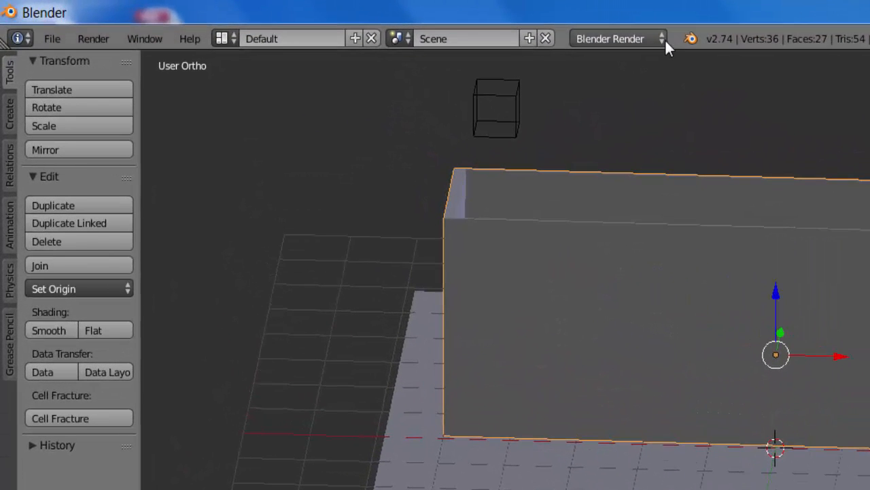
{"action": "left_click", "coordinate": [663, 38]}
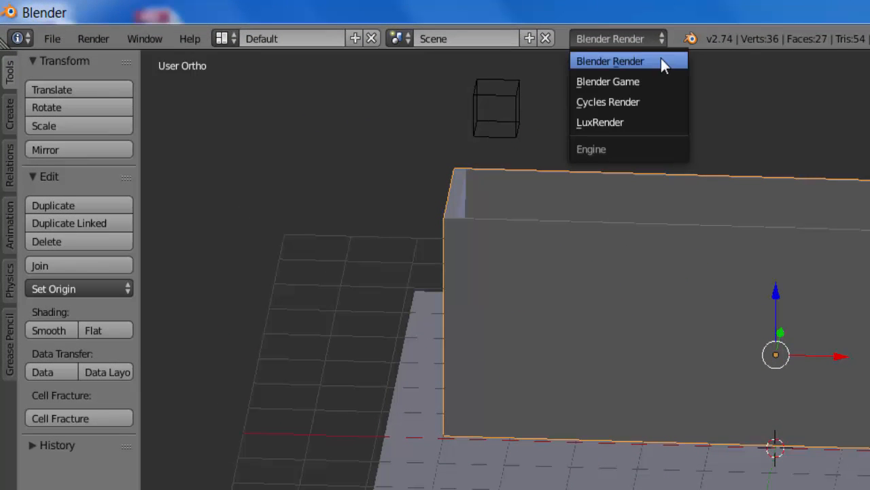
{"action": "left_click", "coordinate": [637, 102]}
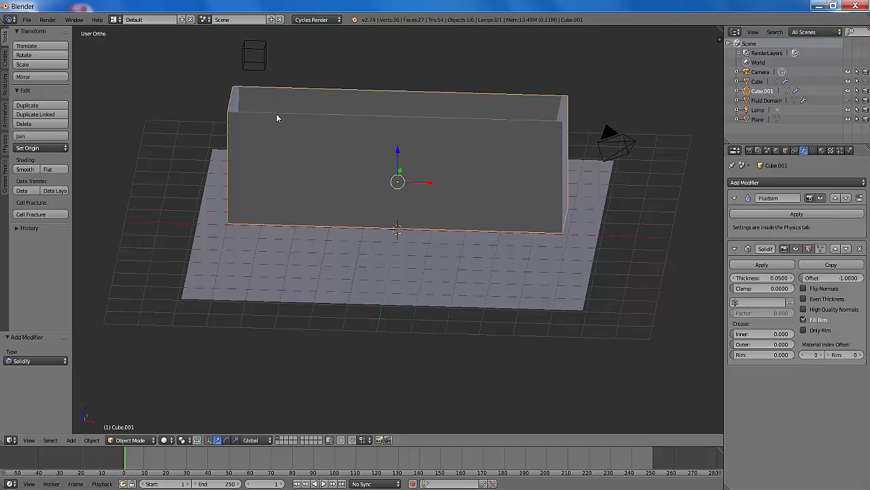
Step: Create a new material for the open box with a Glass BSDF surface and show its preview
{"action": "left_click", "coordinate": [822, 151]}
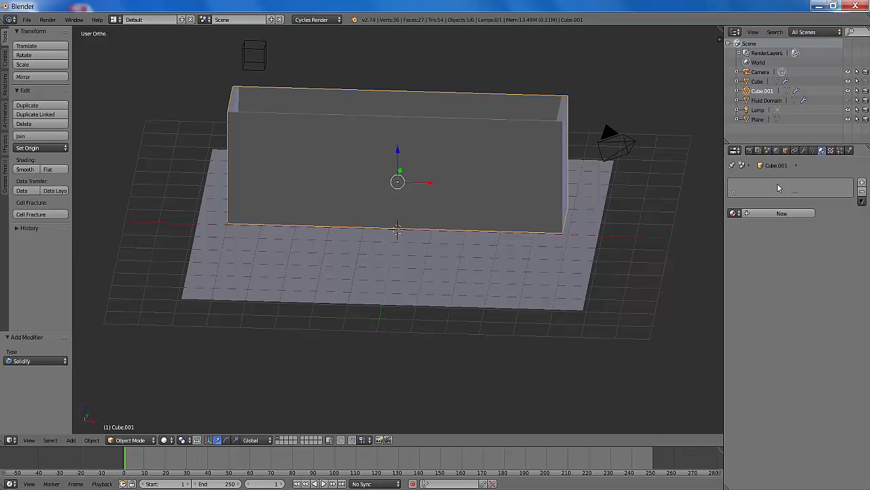
{"action": "left_click", "coordinate": [781, 213]}
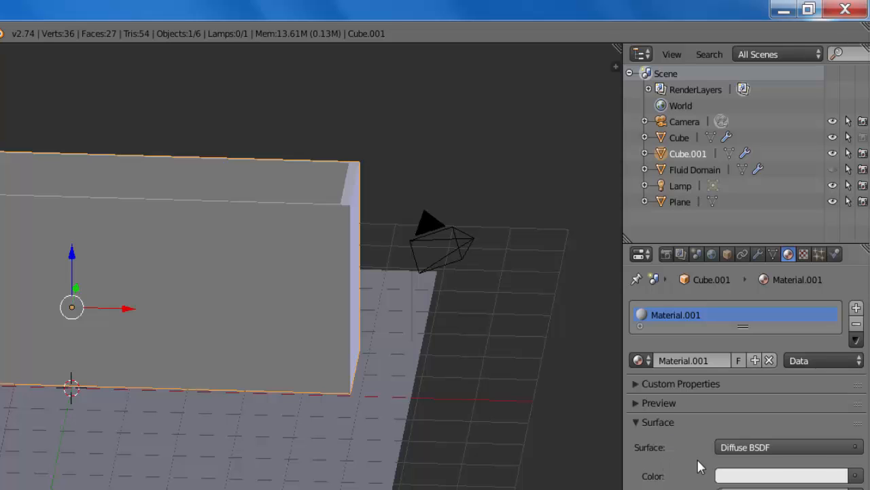
{"action": "left_click", "coordinate": [855, 447]}
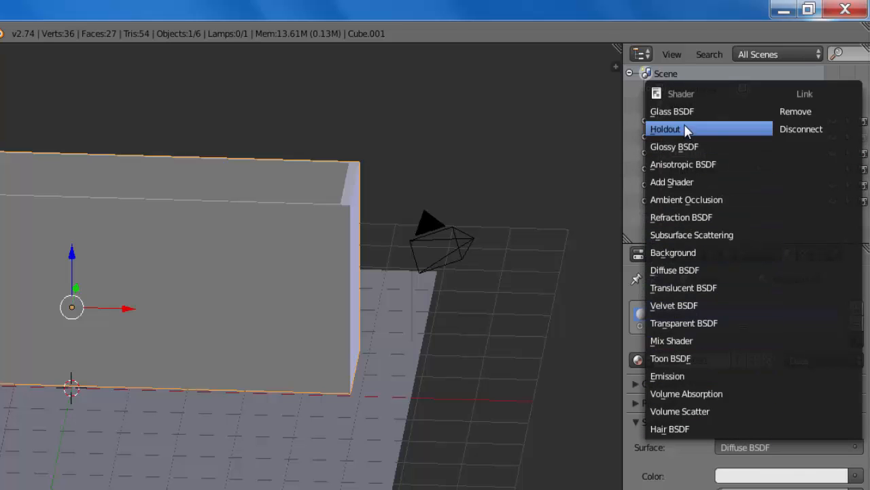
{"action": "left_click", "coordinate": [684, 111]}
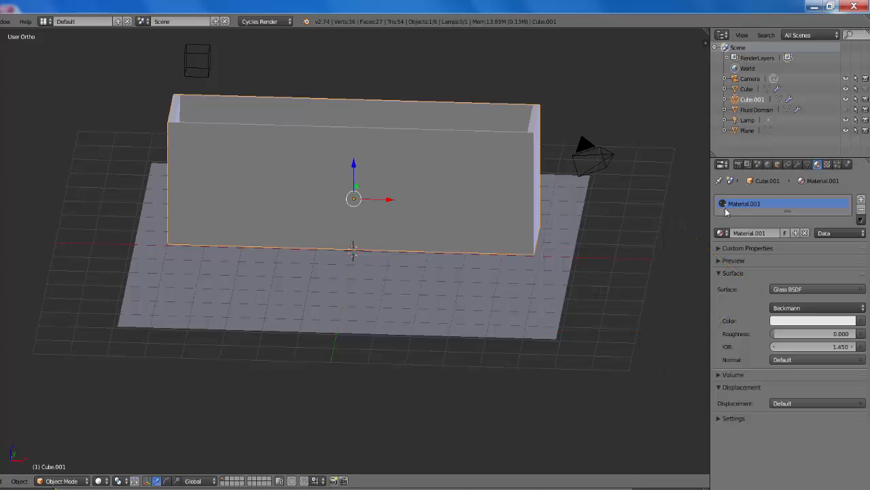
{"action": "left_click", "coordinate": [718, 260]}
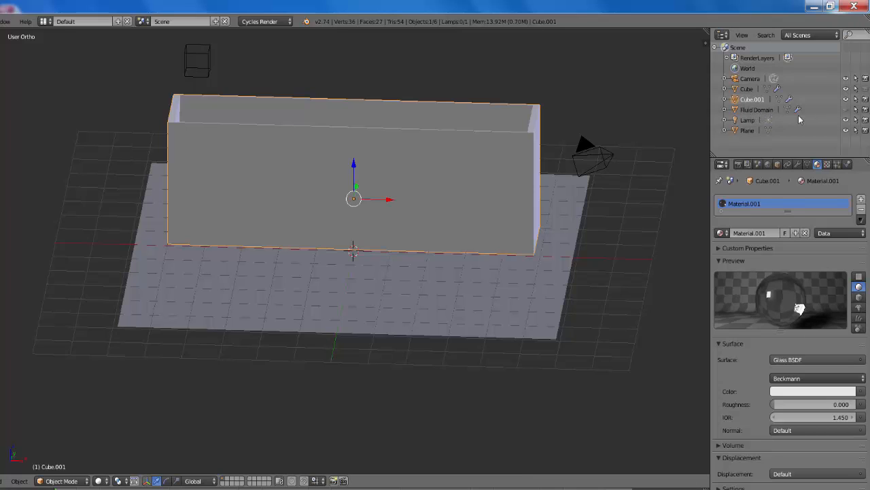
Step: Unhide the Fluid Domain object in the viewport and select it
{"action": "left_click", "coordinate": [846, 110]}
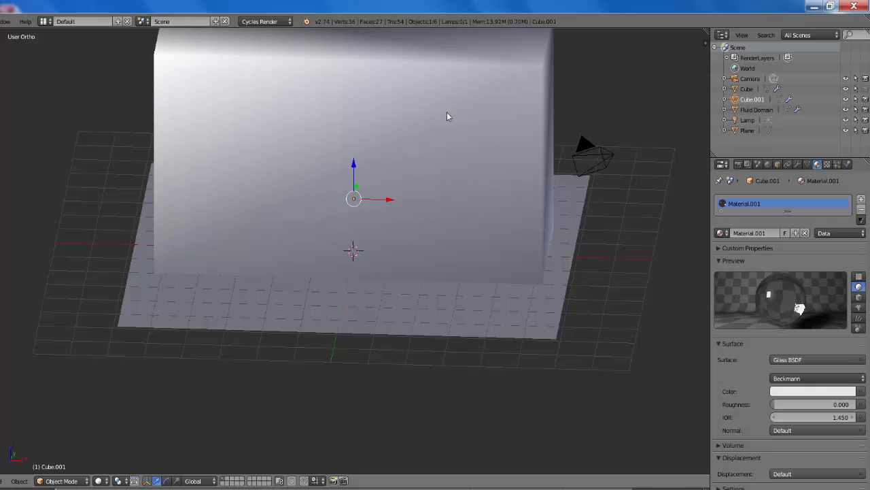
{"action": "scroll", "coordinate": [447, 115], "scroll_direction": "down", "scroll_amount": 1}
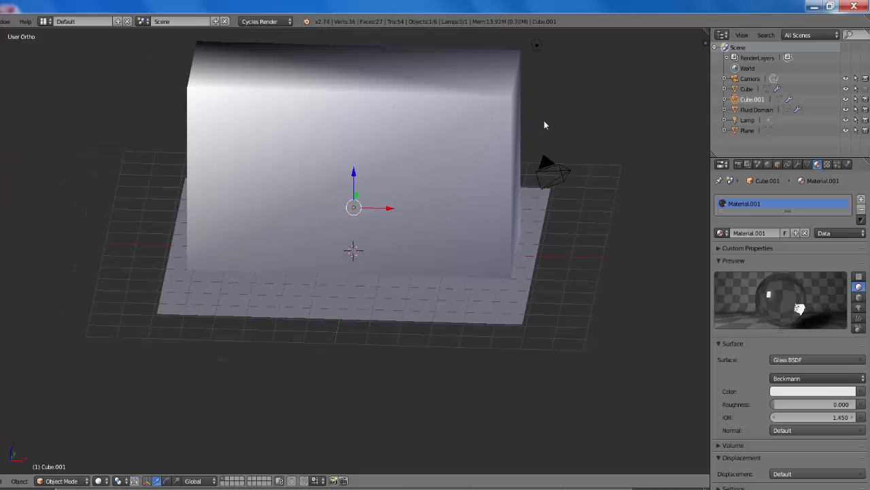
{"action": "right_click", "coordinate": [451, 116]}
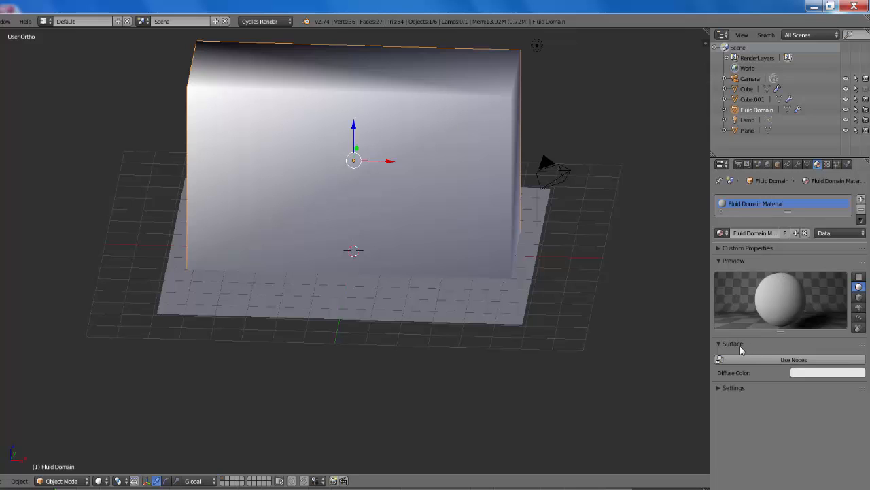
Step: Enable nodes on the Fluid Domain's material, set its surface to Glass BSDF and pick a light cyan color
{"action": "left_click", "coordinate": [796, 361]}
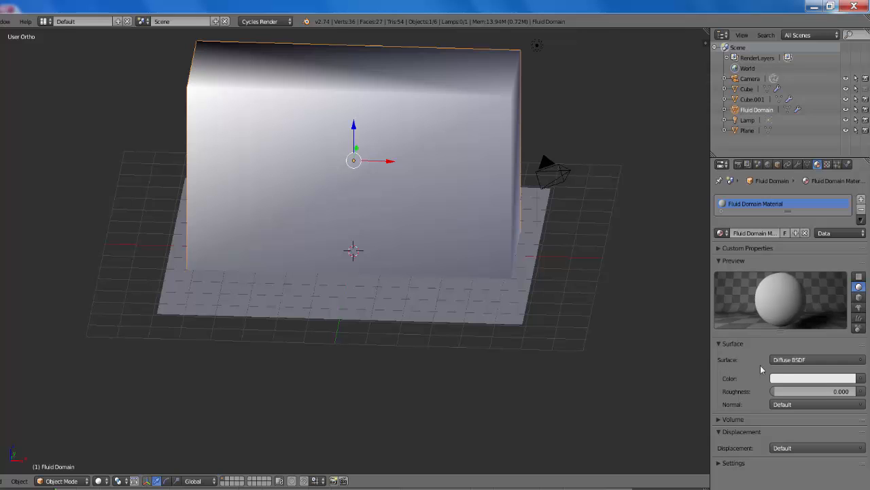
{"action": "left_click", "coordinate": [861, 361]}
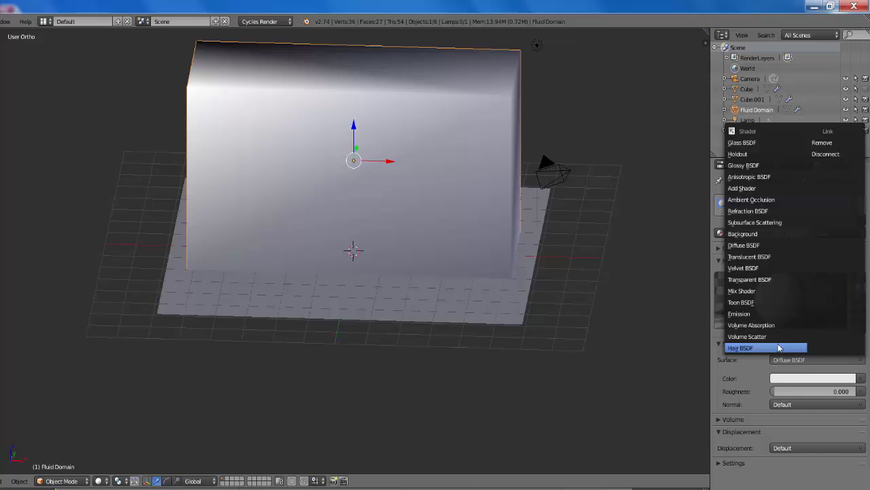
{"action": "left_click", "coordinate": [748, 143]}
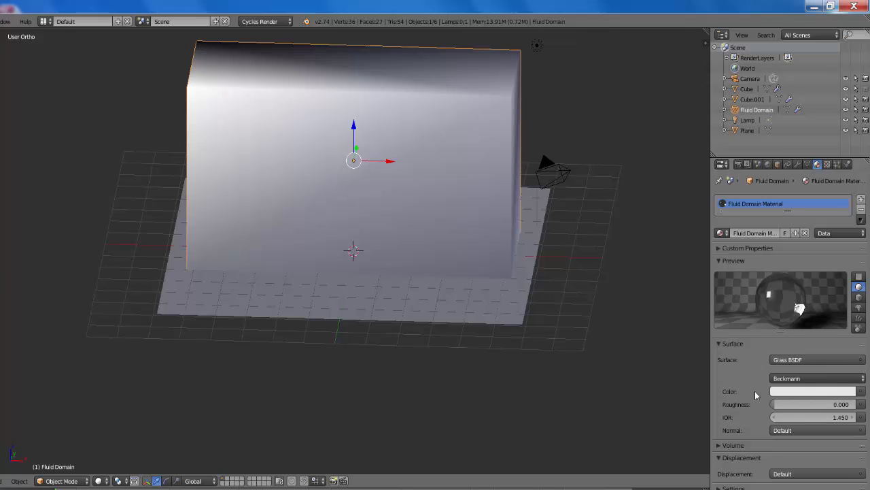
{"action": "left_click", "coordinate": [815, 393]}
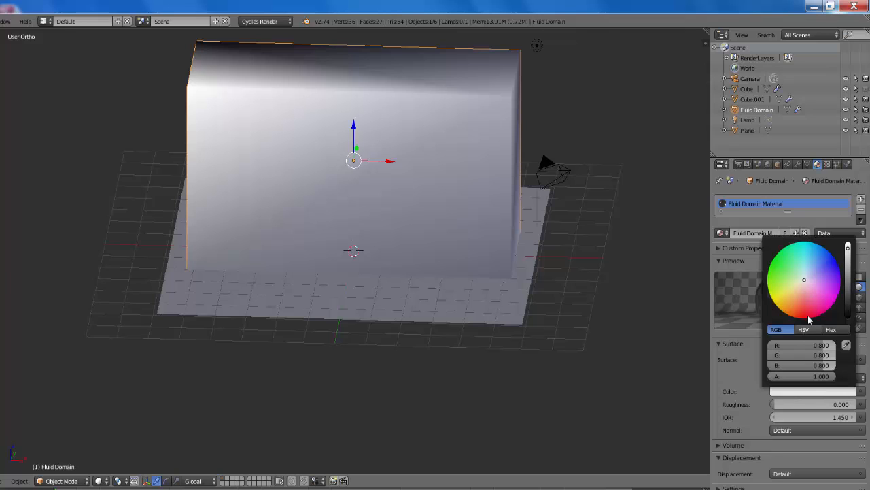
{"action": "left_click", "coordinate": [803, 270]}
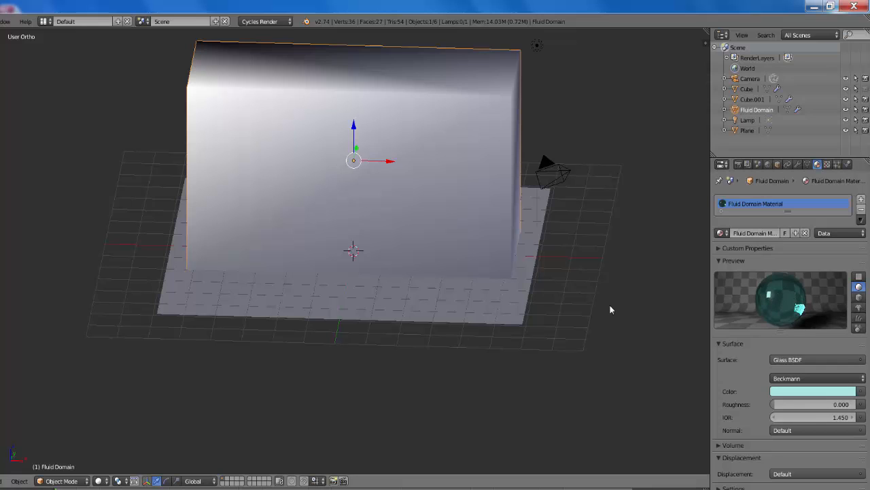
Step: Select the camera and switch the viewport to look through it
{"action": "scroll", "coordinate": [610, 309], "scroll_direction": "down", "scroll_amount": 1}
{"action": "right_click", "coordinate": [533, 185]}
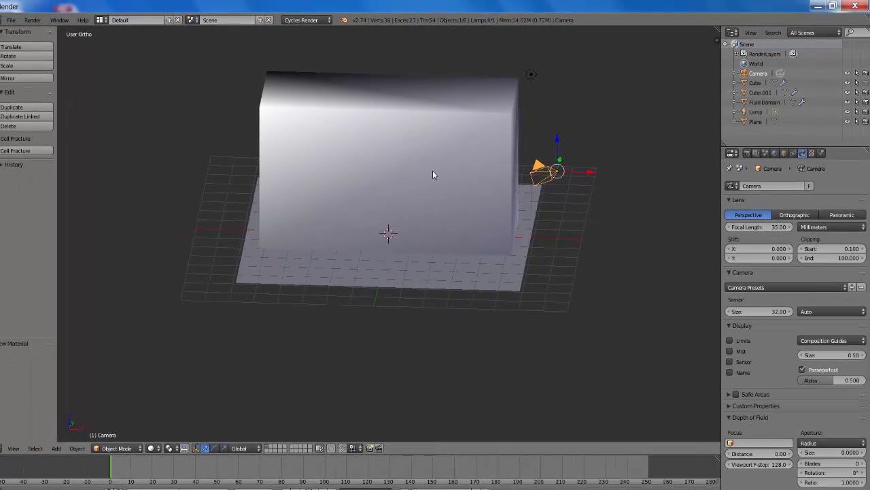
{"action": "left_click", "coordinate": [14, 448]}
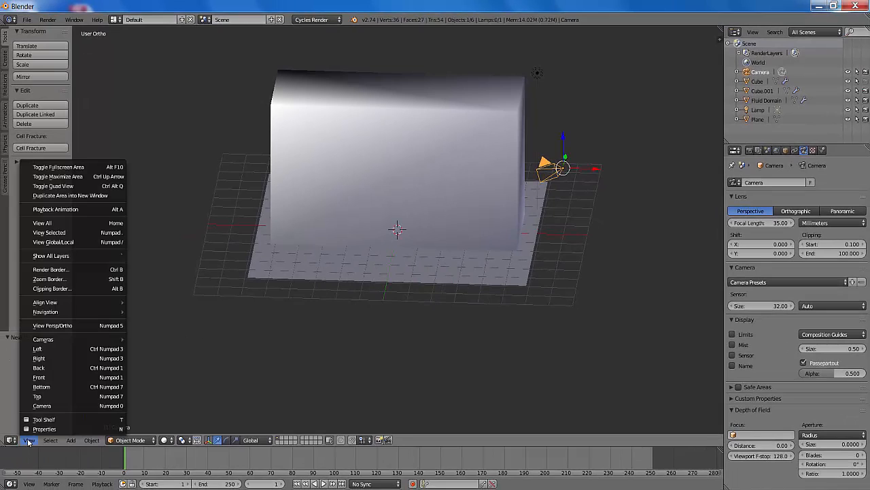
{"action": "left_click", "coordinate": [82, 408]}
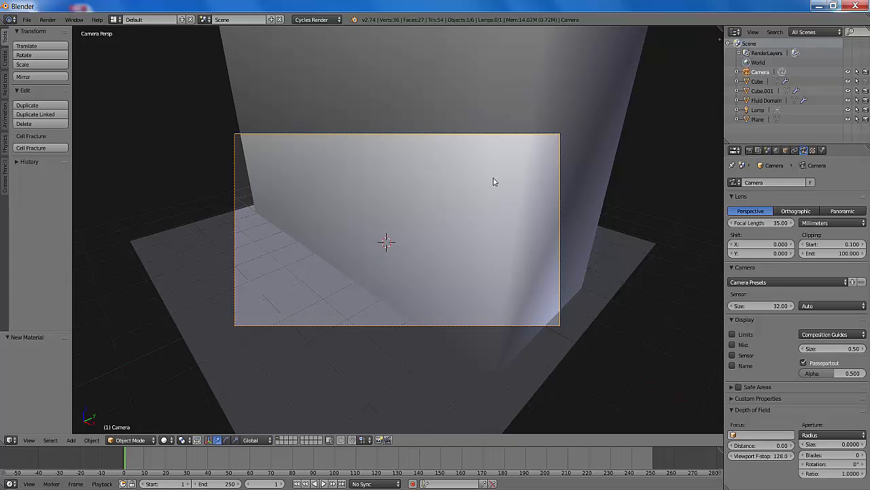
Step: Lock the camera to the view, pull it back until the whole scene fits in the frame, and unlock it
{"action": "key", "text": "n"}
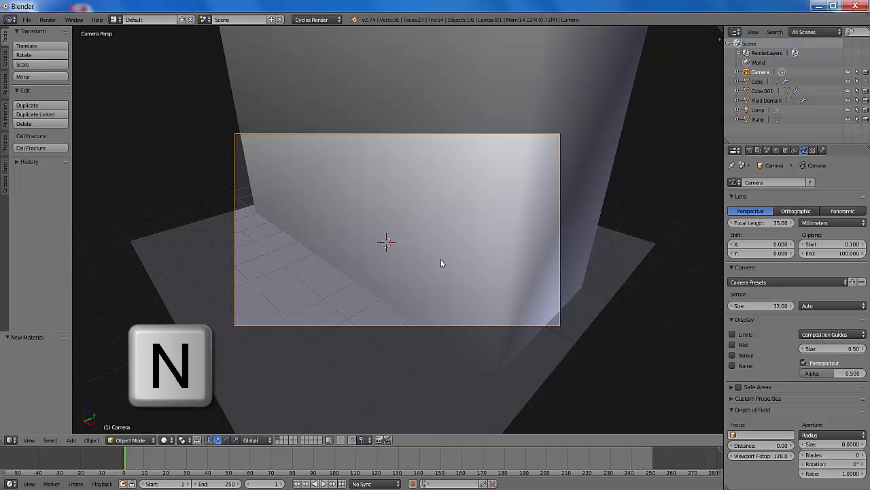
{"action": "key", "text": "n"}
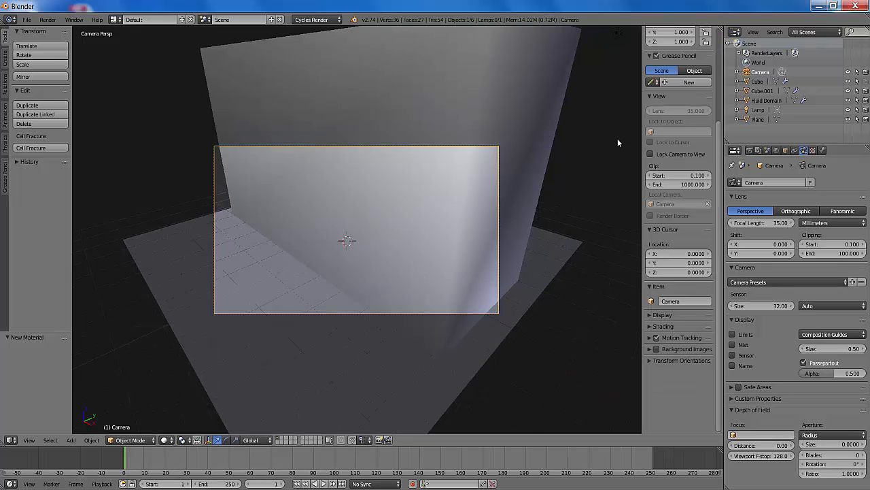
{"action": "left_click", "coordinate": [651, 154]}
{"action": "scroll", "coordinate": [360, 219], "scroll_direction": "up", "scroll_amount": 2}
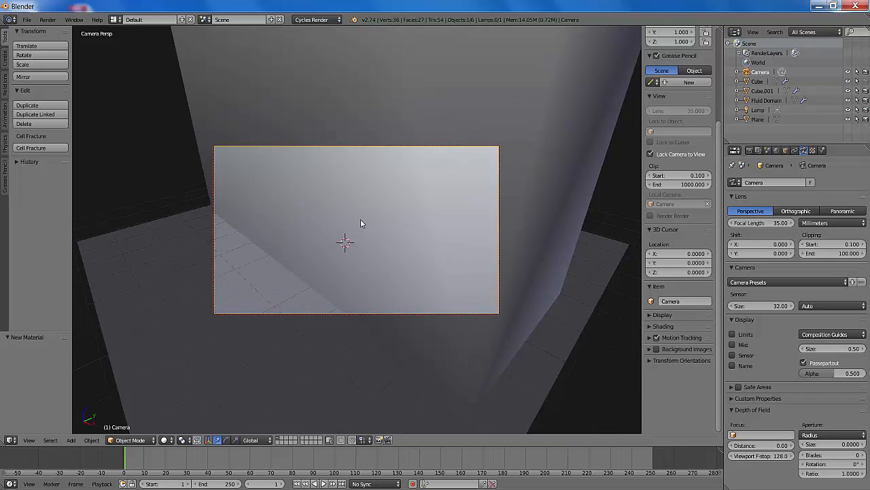
{"action": "scroll", "coordinate": [361, 219], "scroll_direction": "down", "scroll_amount": 4}
{"action": "scroll", "coordinate": [360, 220], "scroll_direction": "down", "scroll_amount": 8}
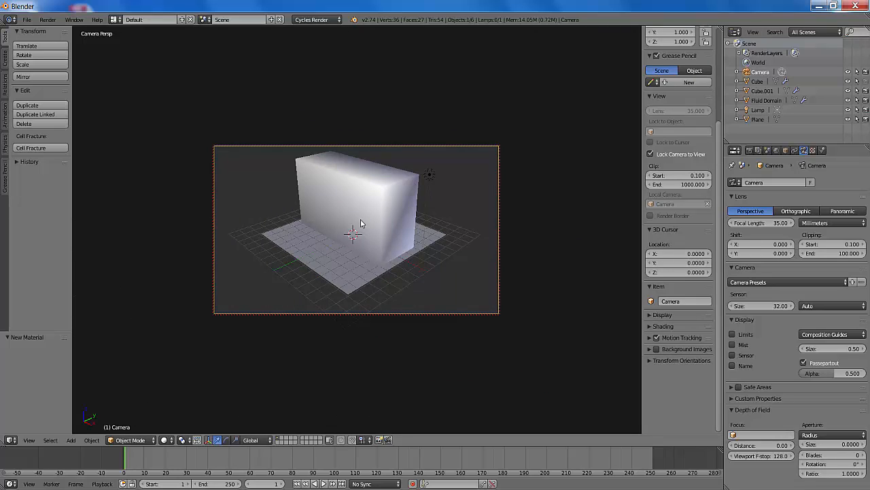
{"action": "scroll", "coordinate": [361, 223], "scroll_direction": "down", "scroll_amount": 2}
{"action": "left_click", "coordinate": [650, 153]}
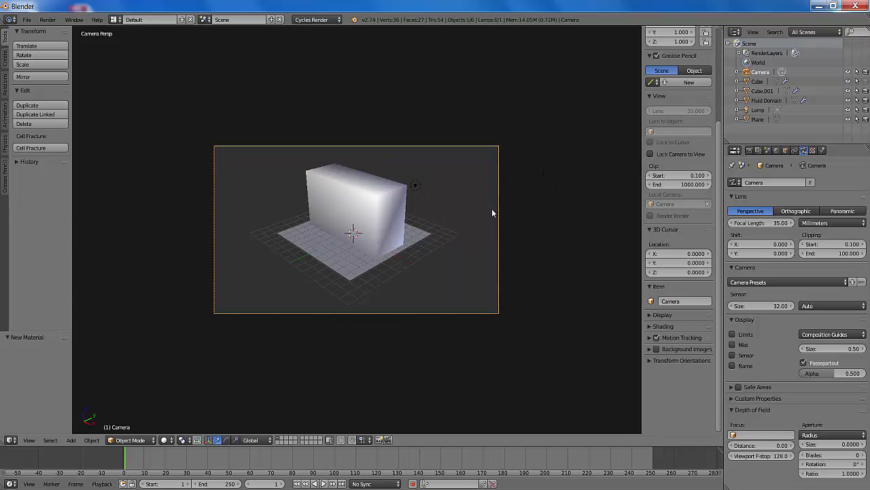
Step: Select the lamp, render a test image of the scene, close it and delete the lamp
{"action": "scroll", "coordinate": [407, 251], "scroll_direction": "up", "scroll_amount": 3}
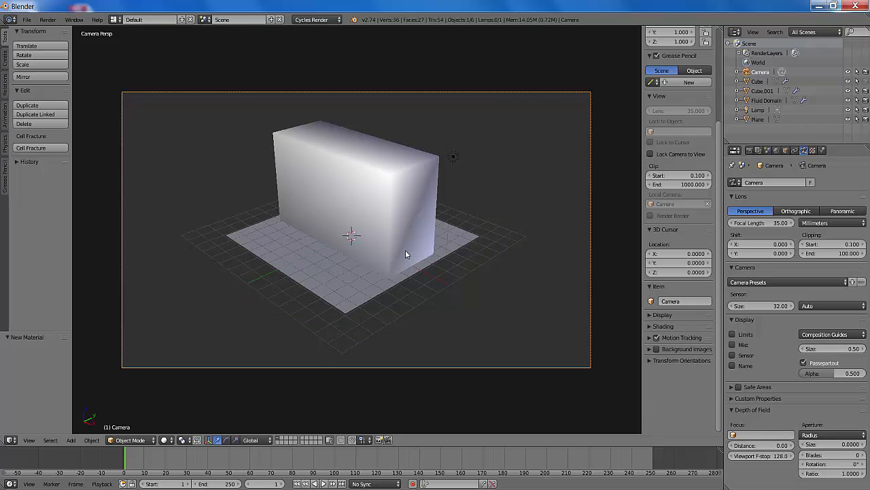
{"action": "scroll", "coordinate": [406, 253], "scroll_direction": "up", "scroll_amount": 1}
{"action": "scroll", "coordinate": [407, 253], "scroll_direction": "down", "scroll_amount": 1}
{"action": "right_click", "coordinate": [453, 156]}
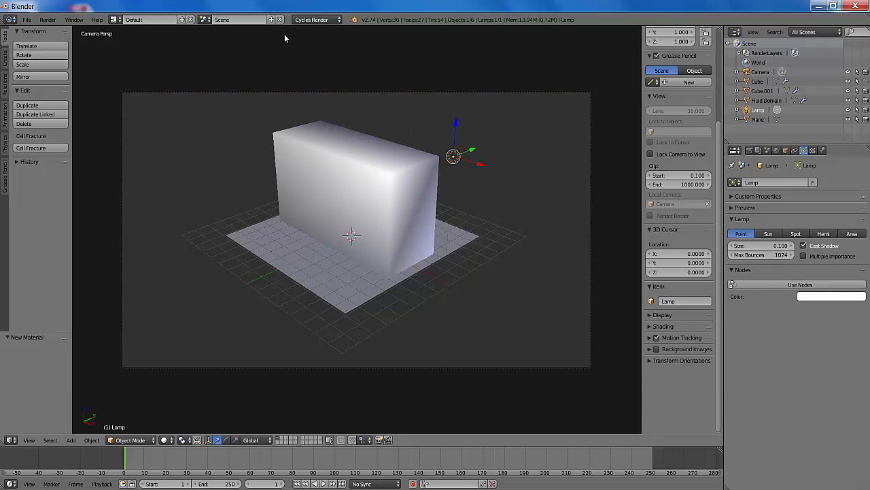
{"action": "key", "text": "F12"}
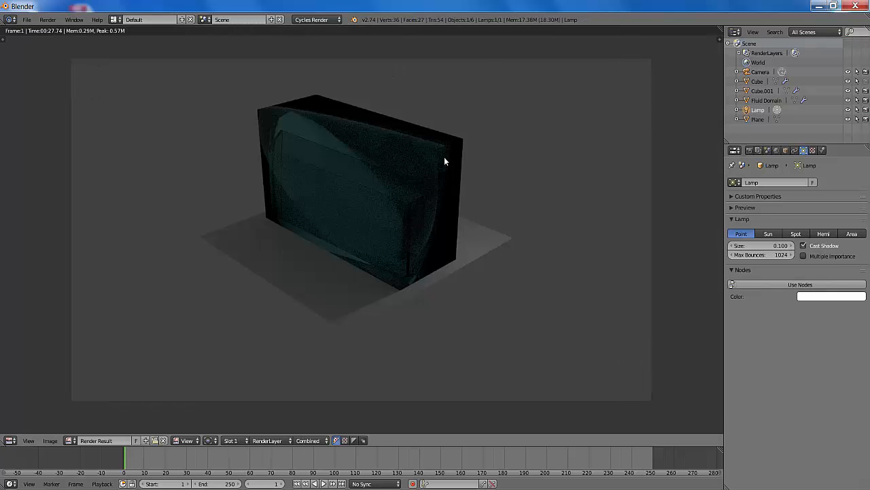
{"action": "key", "text": "Escape"}
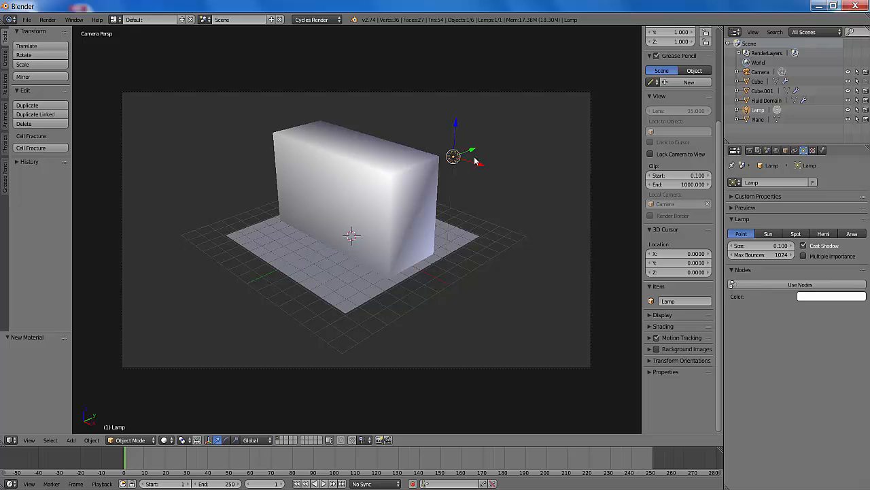
{"action": "key", "text": "x"}
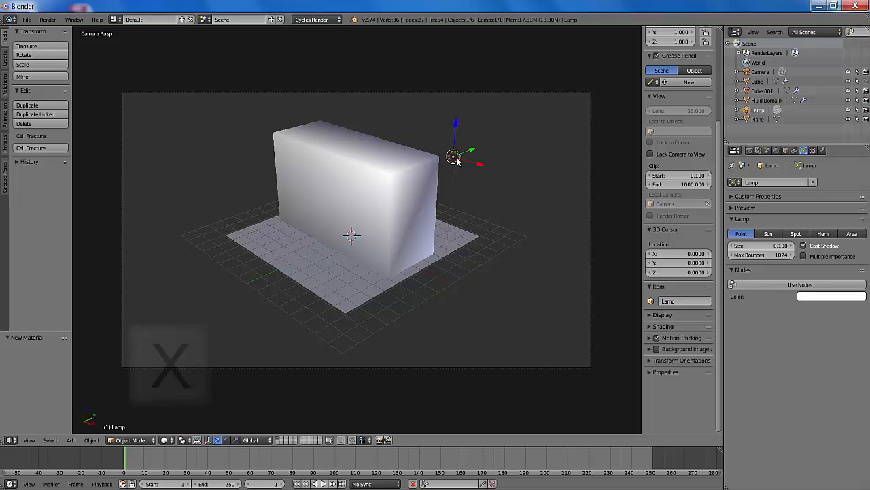
{"action": "left_click", "coordinate": [533, 138]}
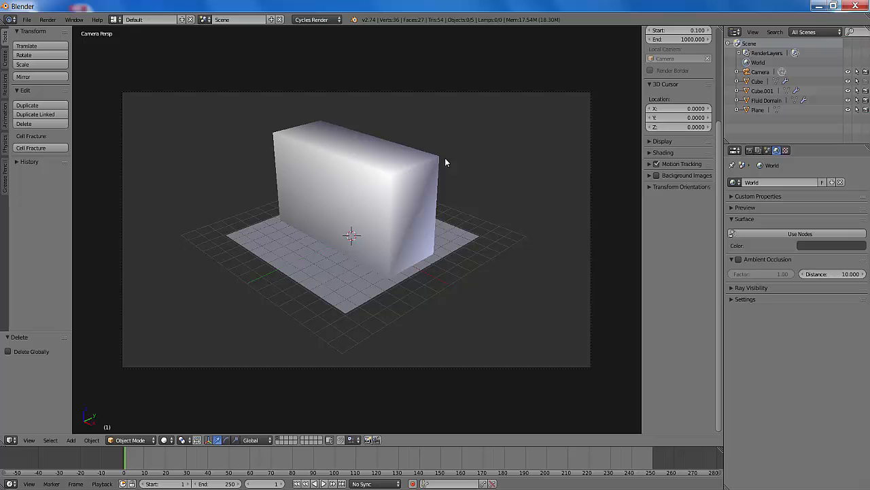
Step: Brighten the World surface color to near white and render a test image to check the lighting
{"action": "right_click", "coordinate": [434, 218]}
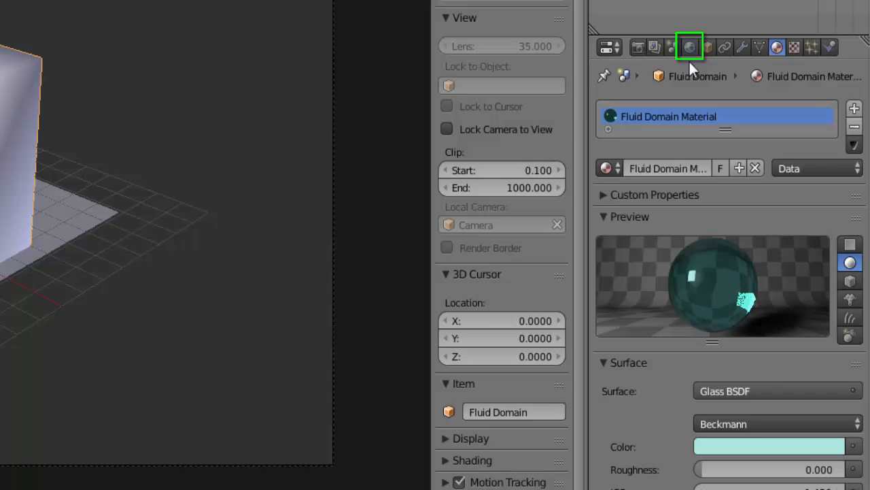
{"action": "left_click", "coordinate": [689, 48]}
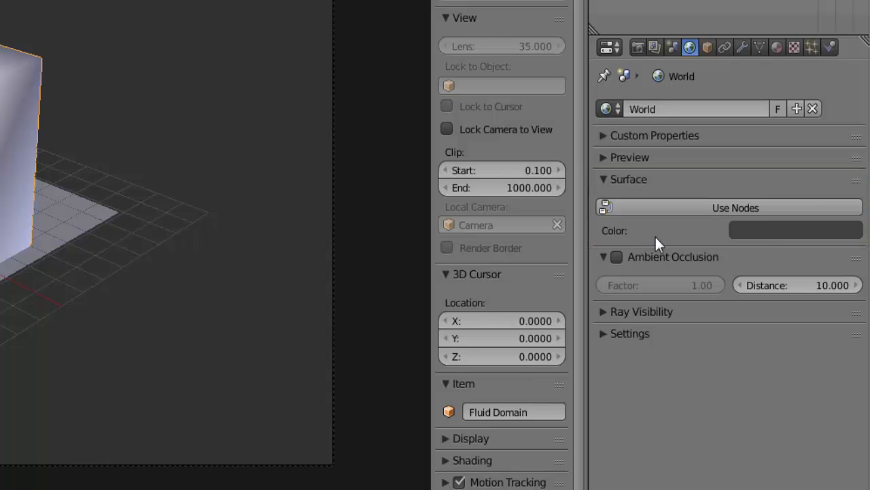
{"action": "left_click", "coordinate": [804, 238]}
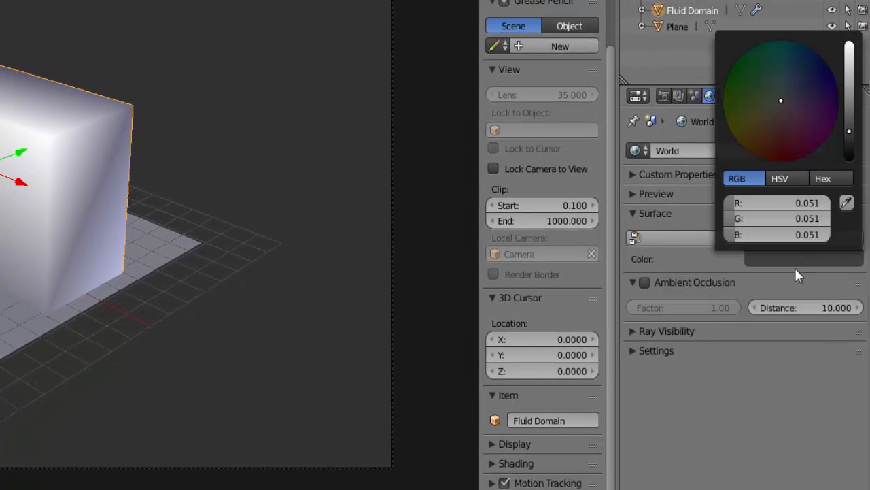
{"action": "left_click", "coordinate": [815, 261]}
{"action": "left_click_drag", "start_coordinate": [852, 134], "coordinate": [849, 61]}
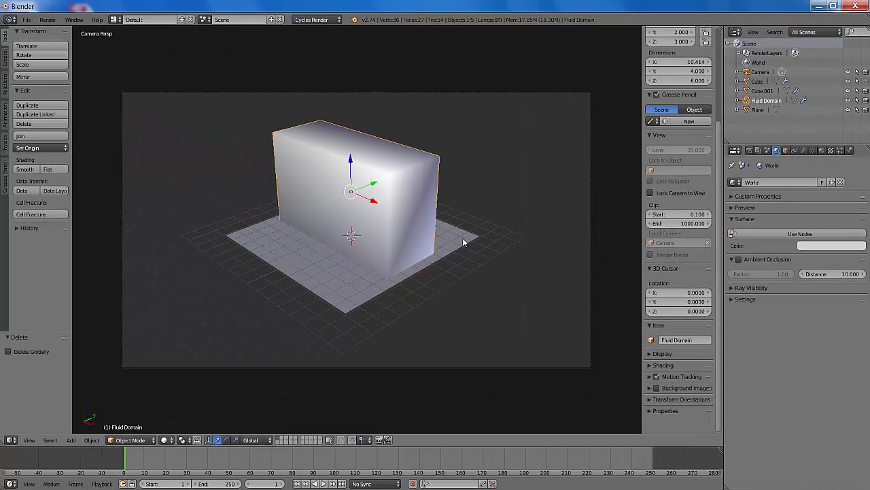
{"action": "key", "text": "F12"}
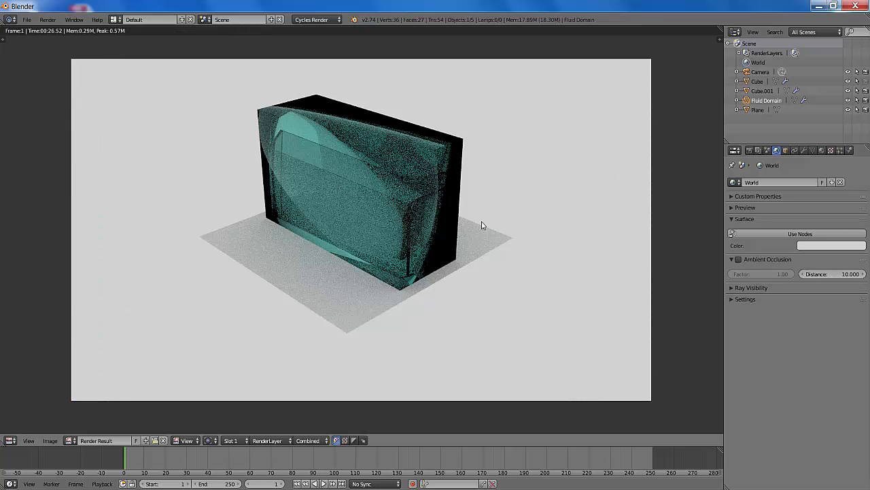
{"action": "key", "text": "Escape"}
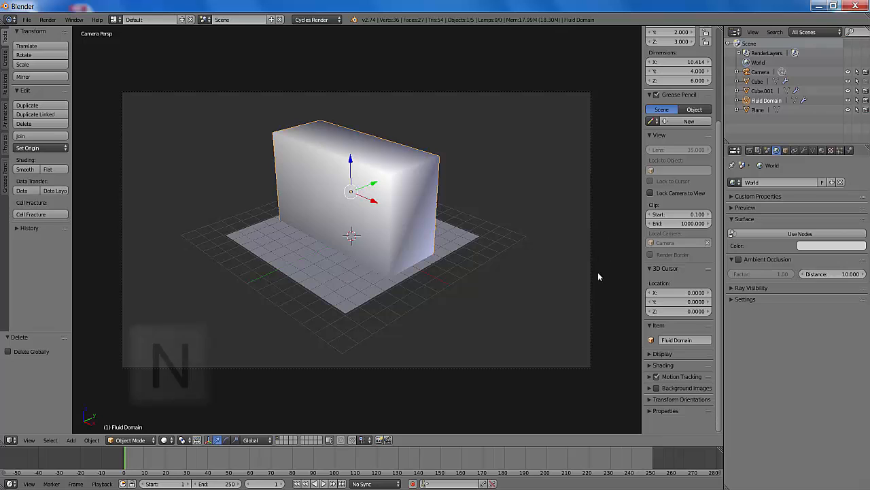
Step: Bake the Fluid Domain's simulation with the properties sidebar closed and play the animation
{"action": "key", "text": "n"}
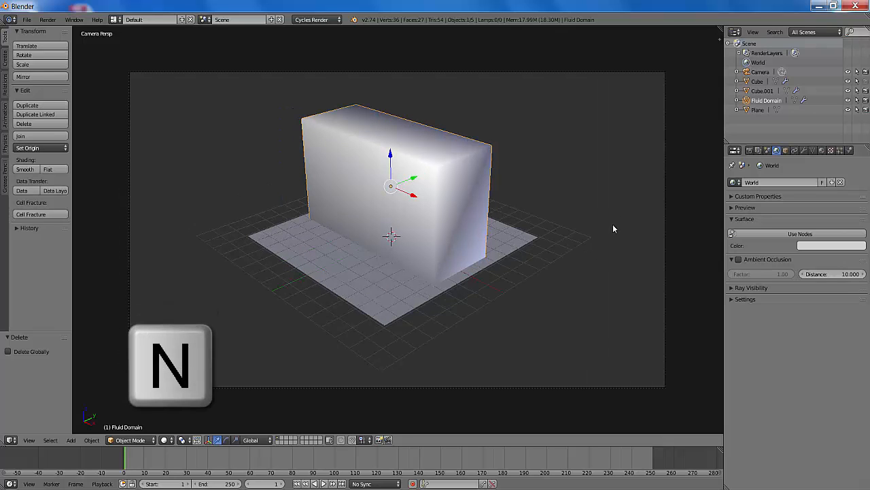
{"action": "left_click", "coordinate": [849, 150]}
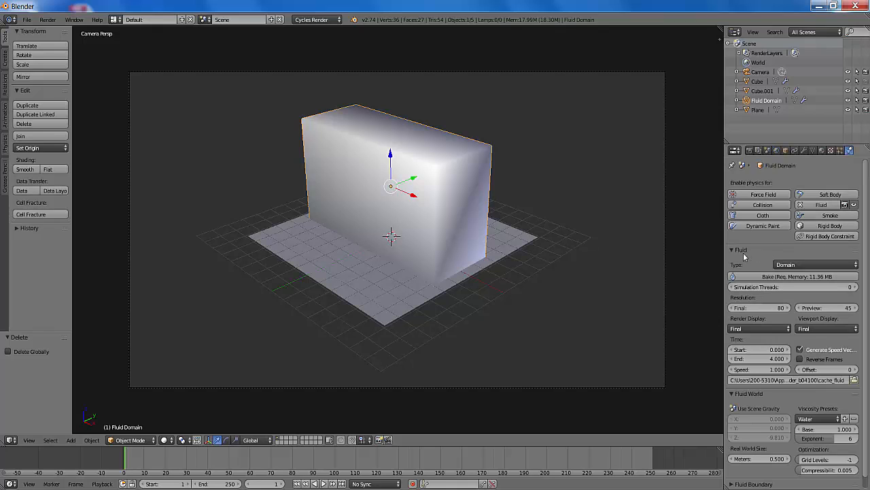
{"action": "left_click", "coordinate": [794, 276]}
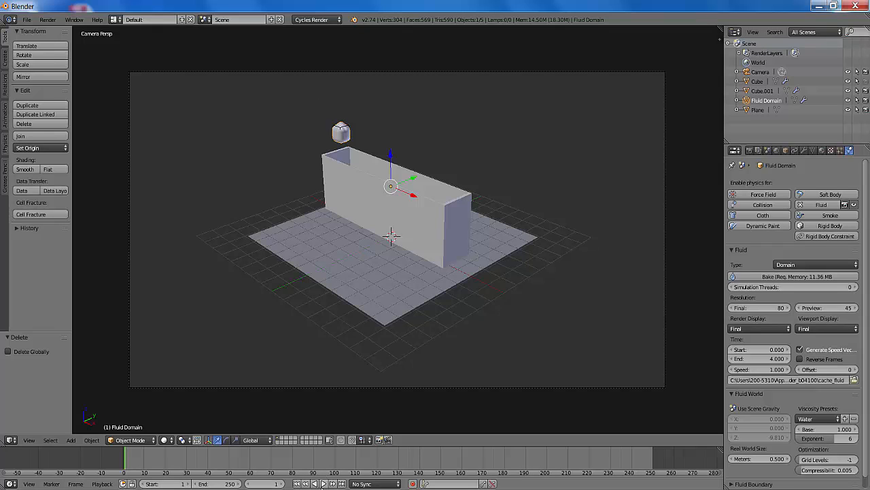
{"action": "left_click", "coordinate": [323, 483]}
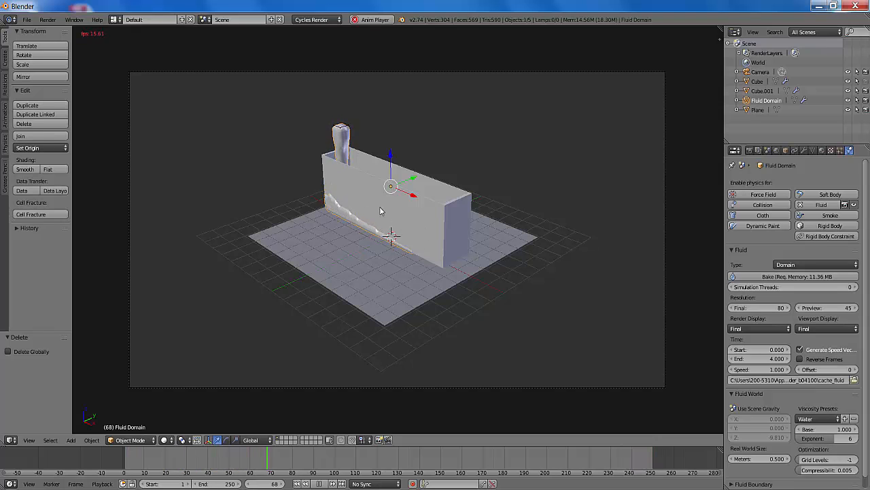
Step: Scale the open box by about 1.258 along the Y axis and switch the viewport shading to Wireframe
{"action": "right_click", "coordinate": [410, 215]}
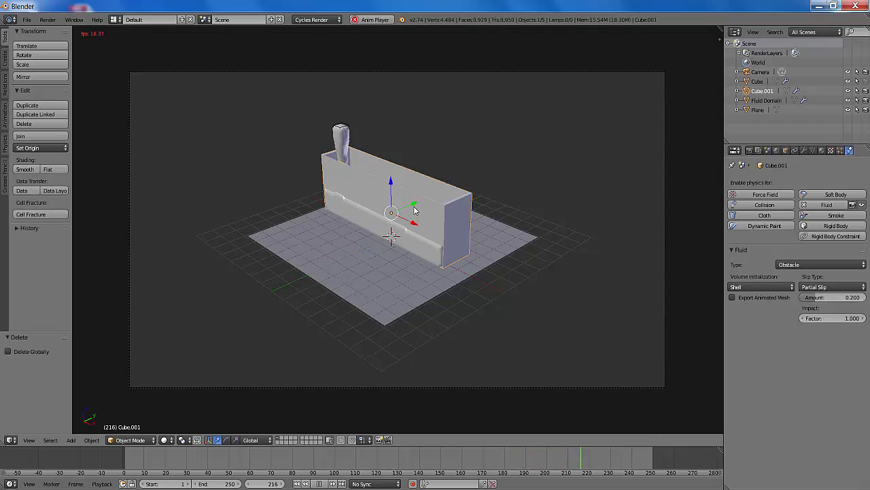
{"action": "key", "text": "s"}
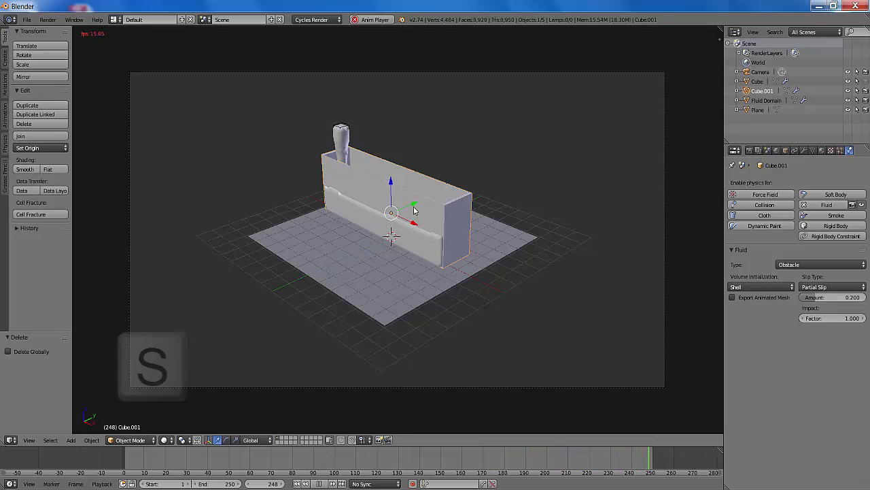
{"action": "key", "text": "y"}
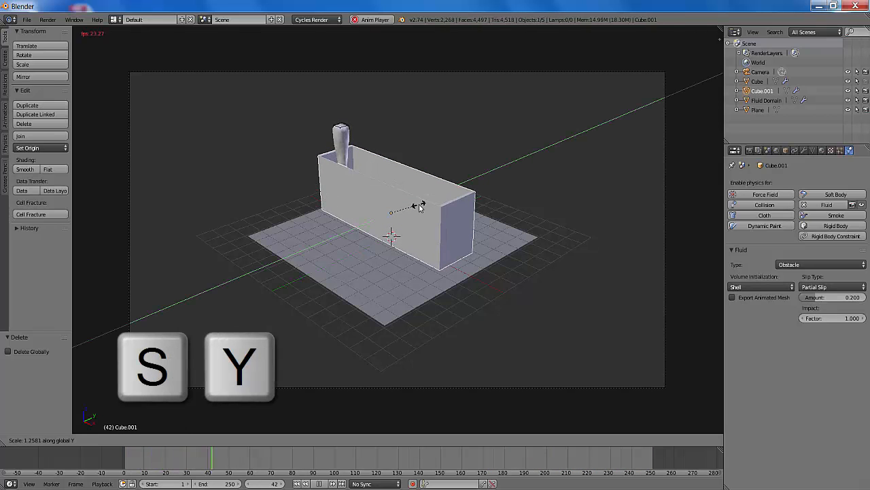
{"action": "left_click", "coordinate": [420, 207]}
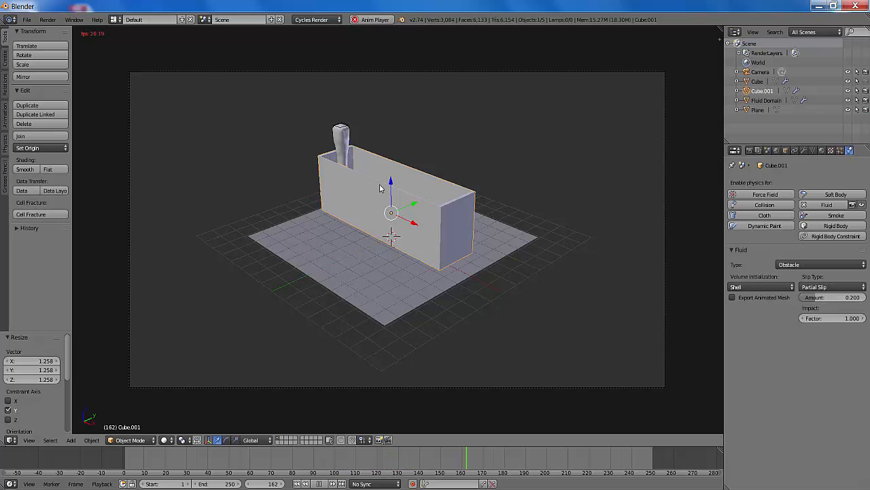
{"action": "left_click", "coordinate": [167, 440]}
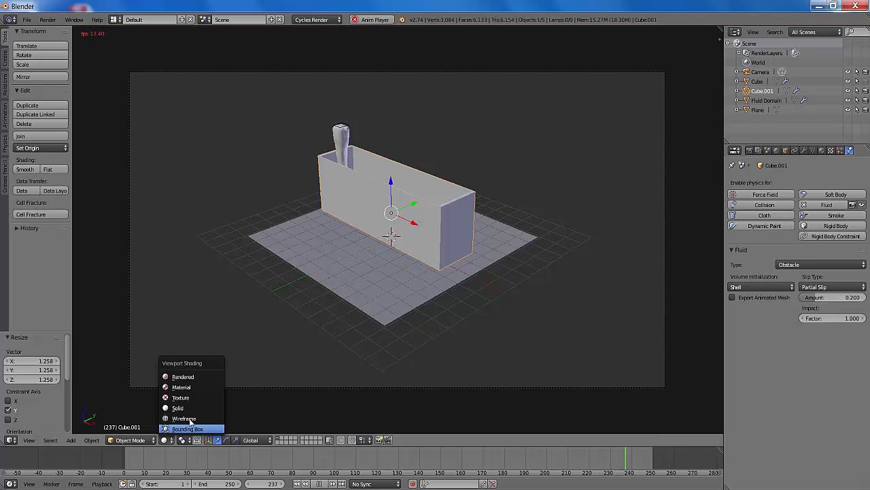
{"action": "left_click", "coordinate": [191, 417]}
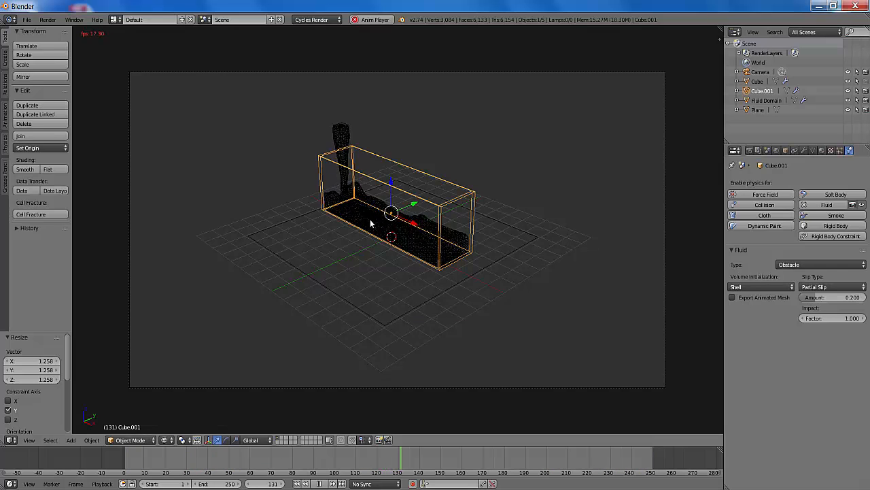
Step: Stop the animation at frame 170, render that frame and return to the viewport
{"action": "left_click", "coordinate": [318, 483]}
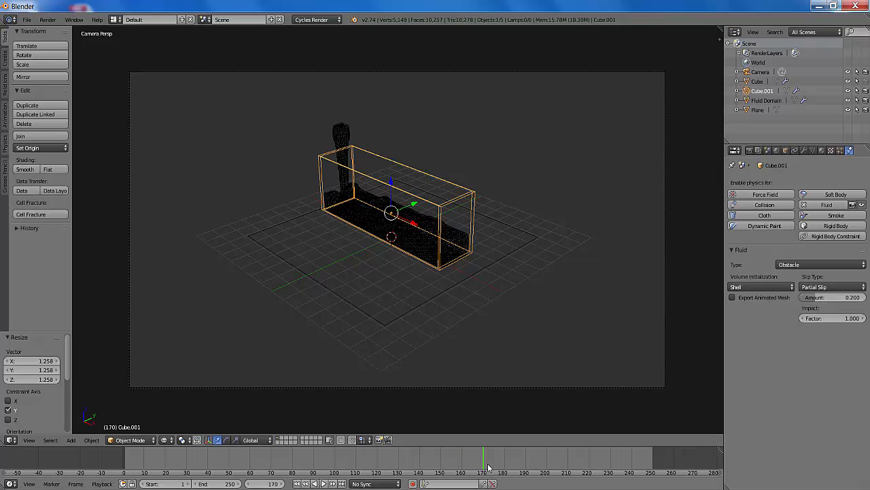
{"action": "key", "text": "F12"}
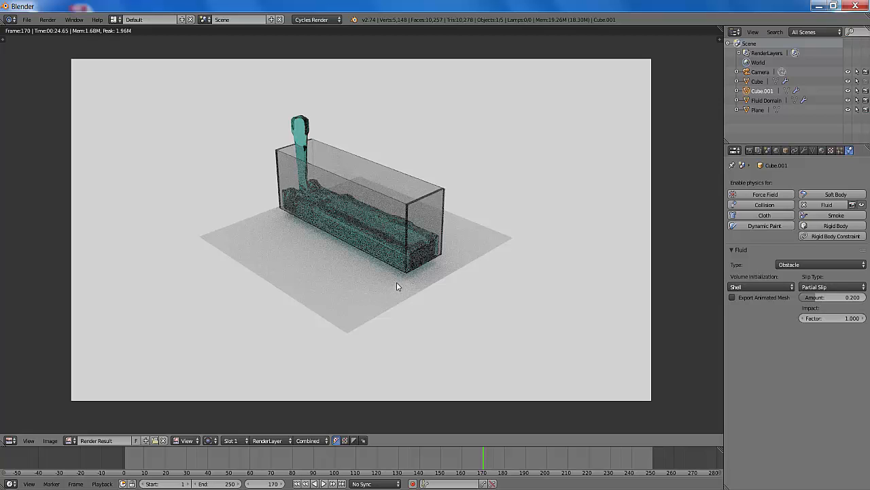
{"action": "key", "text": "Escape"}
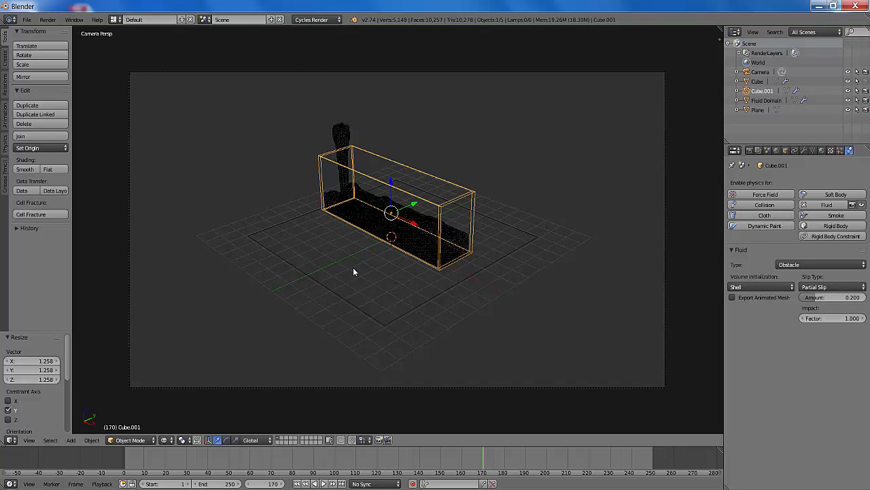
Step: Select the plane and, in front view, raise it 0.47 along Z and lower it 0.08 to sit beneath the container
{"action": "right_click", "coordinate": [338, 295]}
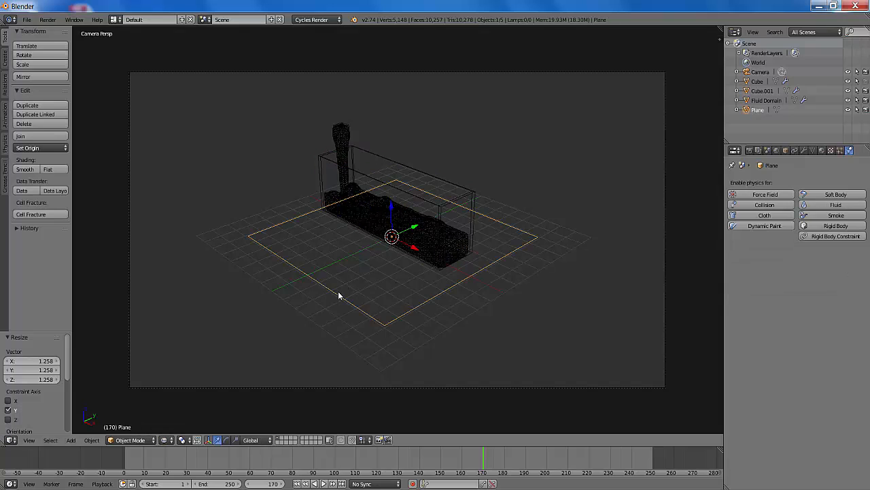
{"action": "left_click", "coordinate": [30, 440]}
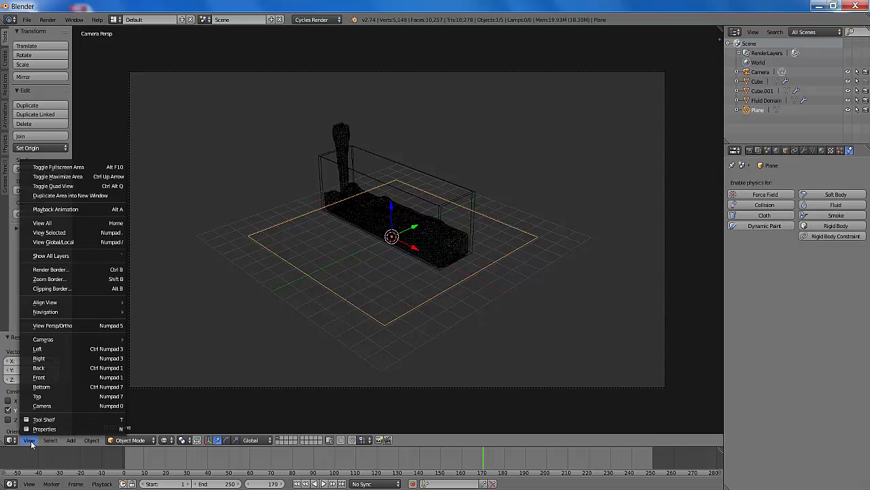
{"action": "left_click", "coordinate": [55, 377]}
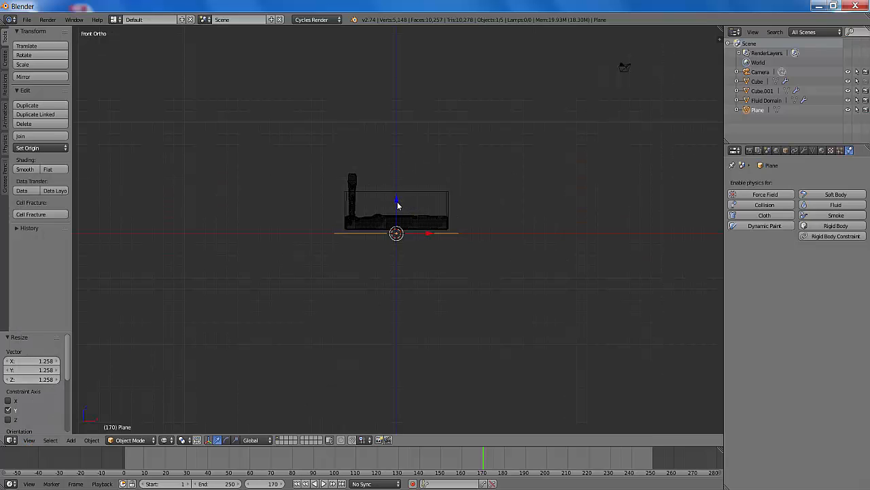
{"action": "key", "text": "g"}
{"action": "key", "text": "z"}
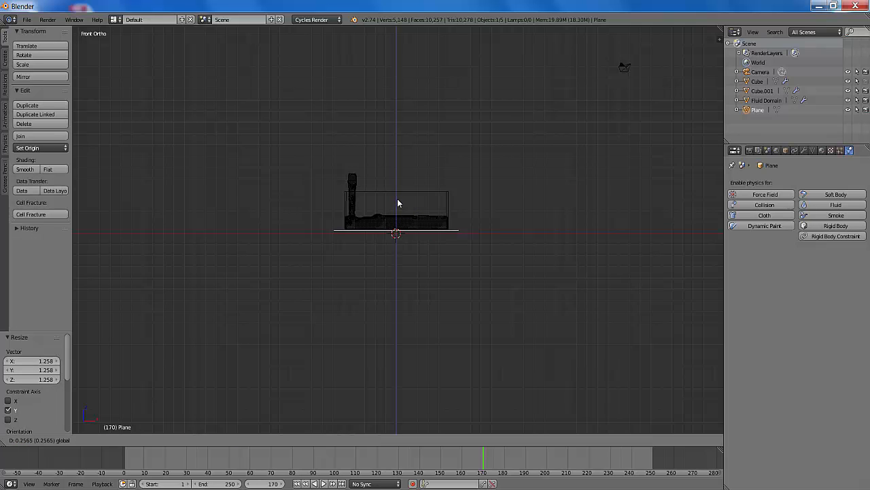
{"action": "left_click", "coordinate": [397, 198]}
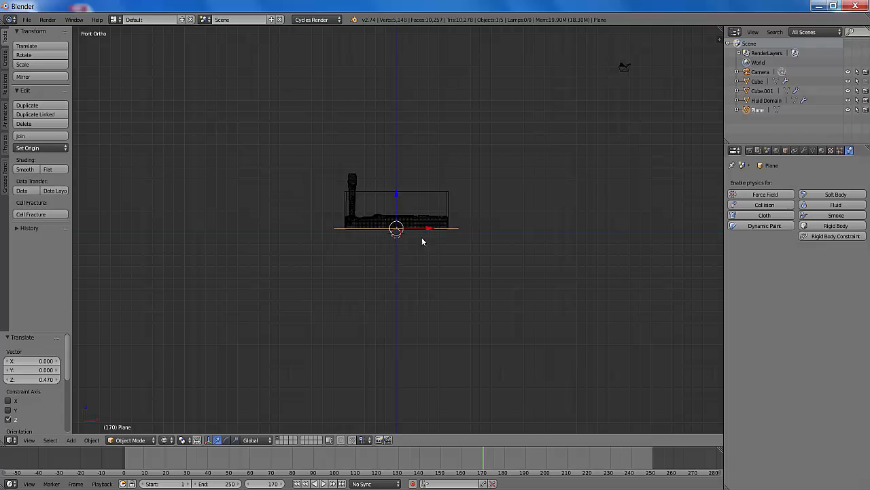
{"action": "scroll", "coordinate": [406, 241], "scroll_direction": "up", "scroll_amount": 10}
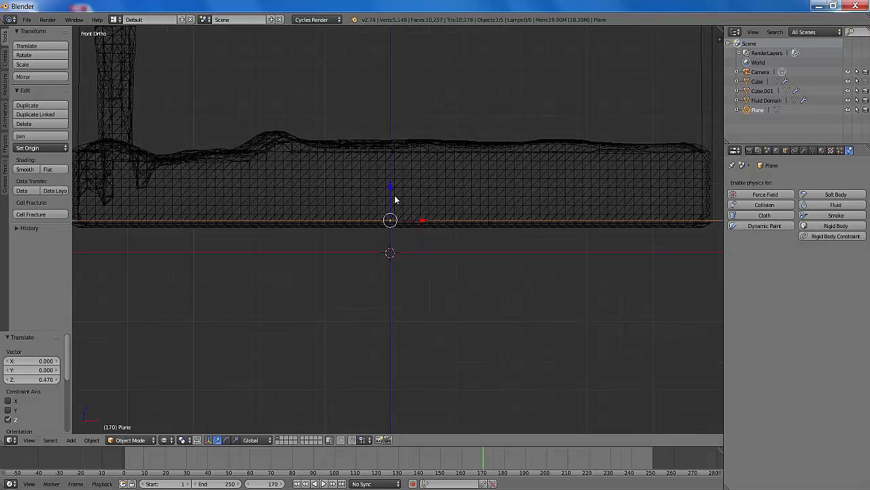
{"action": "scroll", "coordinate": [392, 223], "scroll_direction": "down", "scroll_amount": 3}
{"action": "left_click_drag", "start_coordinate": [393, 194], "coordinate": [395, 195]}
Step: Scale the plane uniformly by about 1.458 and render the current frame
{"action": "key", "text": "s"}
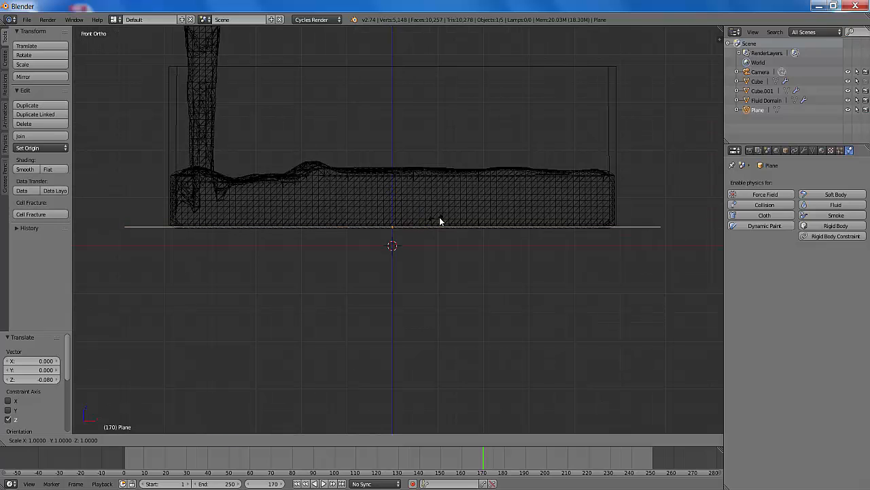
{"action": "left_click", "coordinate": [457, 220]}
{"action": "scroll", "coordinate": [456, 234], "scroll_direction": "down", "scroll_amount": 5}
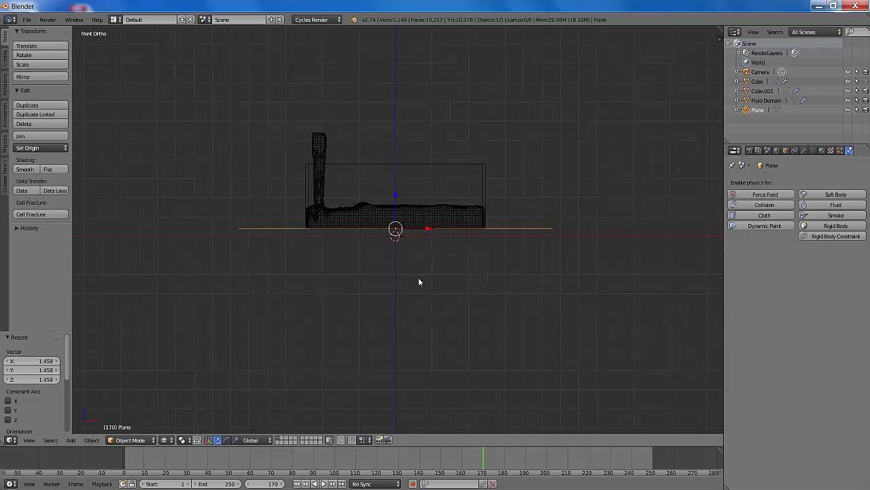
{"action": "key", "text": "F12"}
{"action": "key", "text": "F12"}
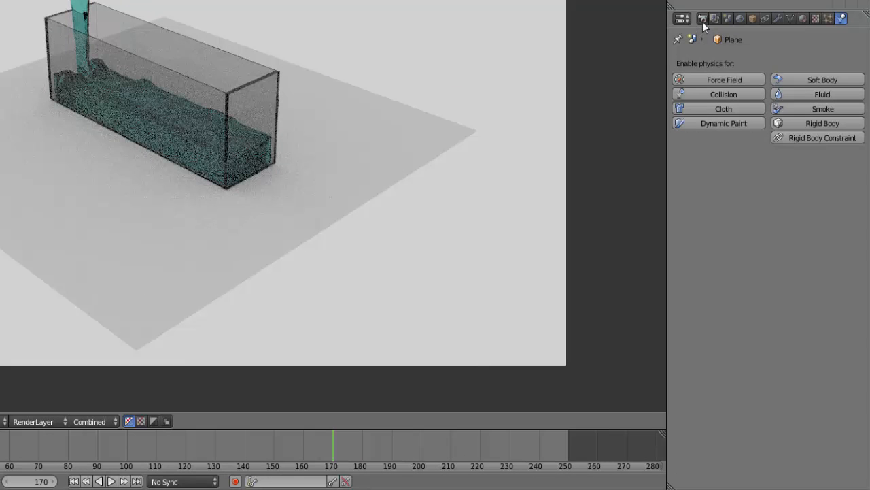
Step: Set both the render and preview samples to 50 and render the frame again
{"action": "left_click", "coordinate": [702, 18]}
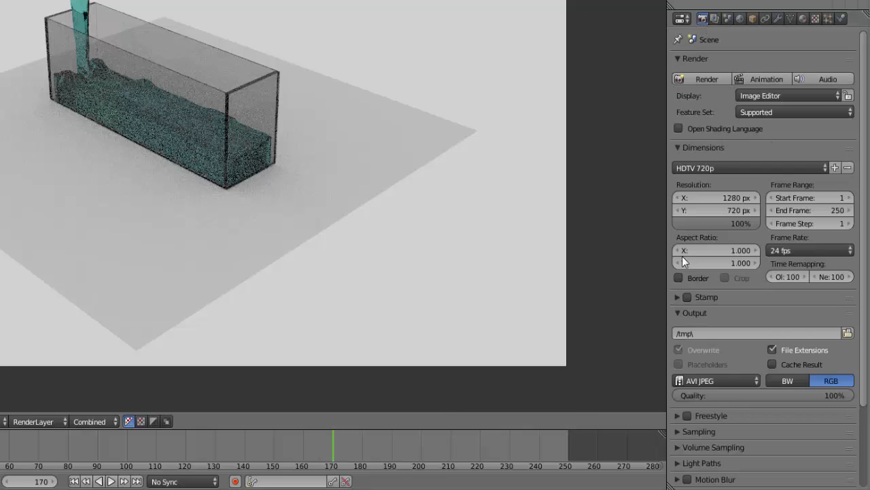
{"action": "scroll", "coordinate": [706, 280], "scroll_direction": "down", "scroll_amount": 3}
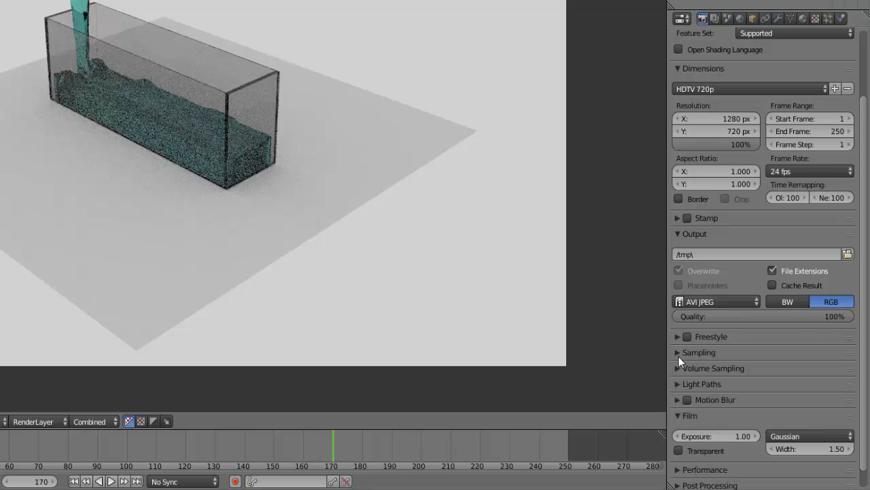
{"action": "left_click", "coordinate": [676, 354]}
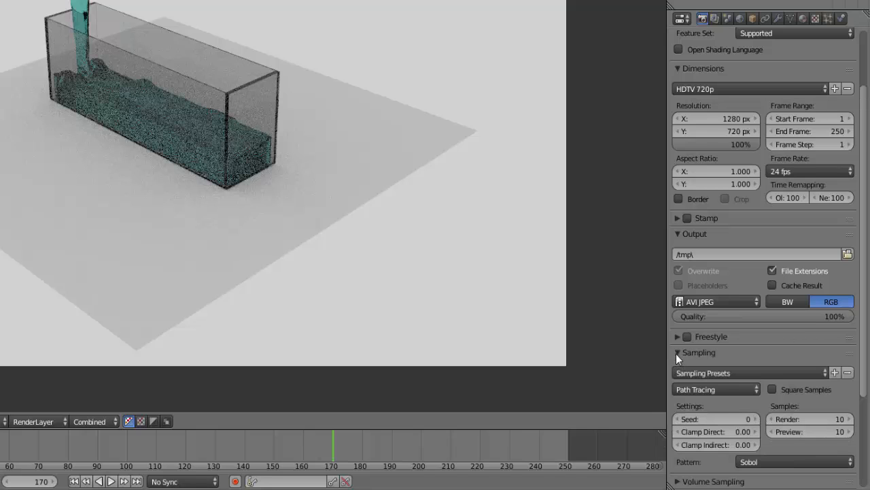
{"action": "scroll", "coordinate": [677, 353], "scroll_direction": "down", "scroll_amount": 3}
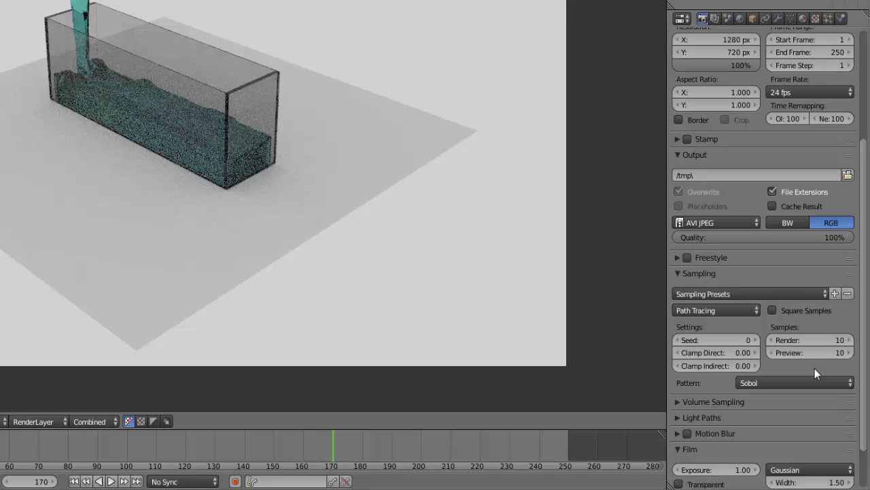
{"action": "left_click", "coordinate": [817, 340]}
{"action": "type", "text": "50"}
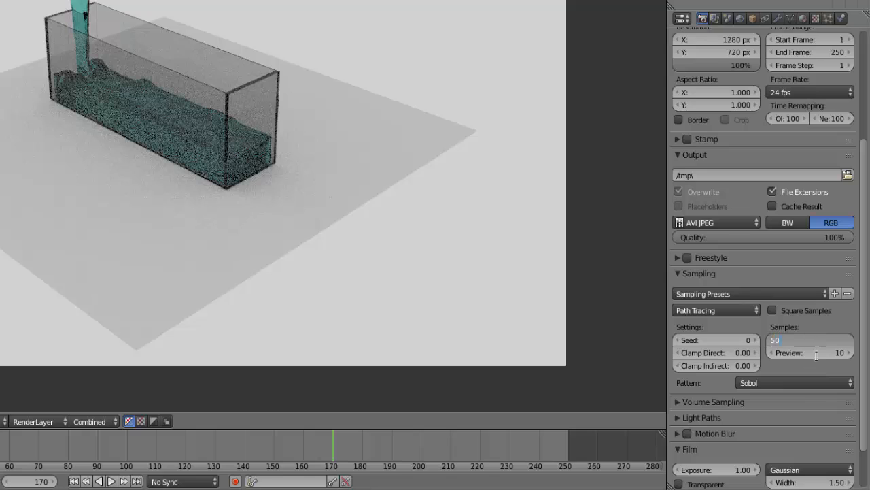
{"action": "key", "text": "Return"}
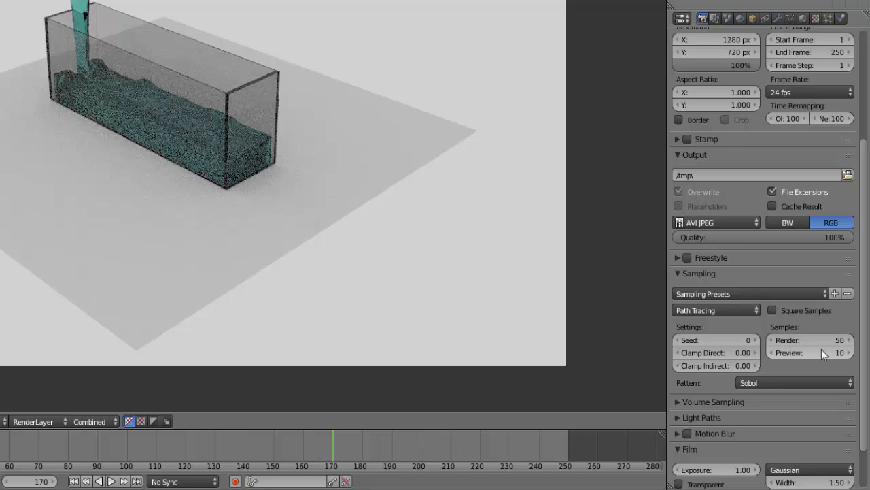
{"action": "left_click", "coordinate": [822, 352]}
{"action": "type", "text": "50"}
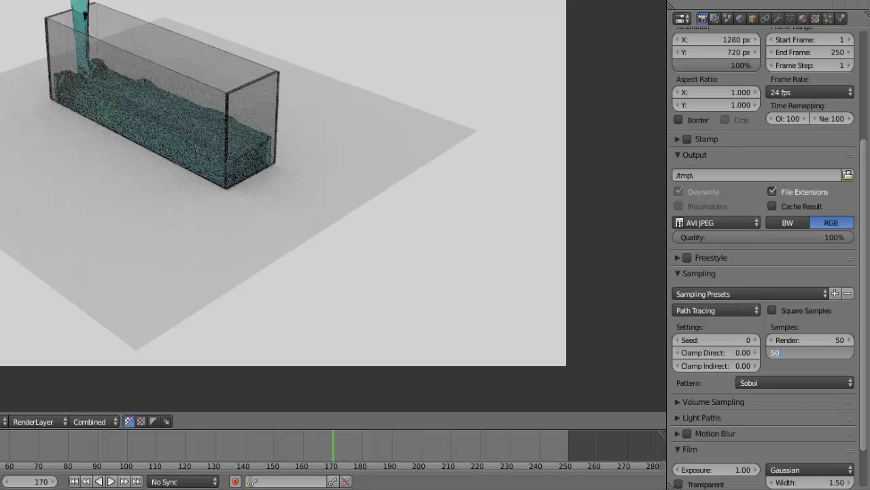
{"action": "key", "text": "Return"}
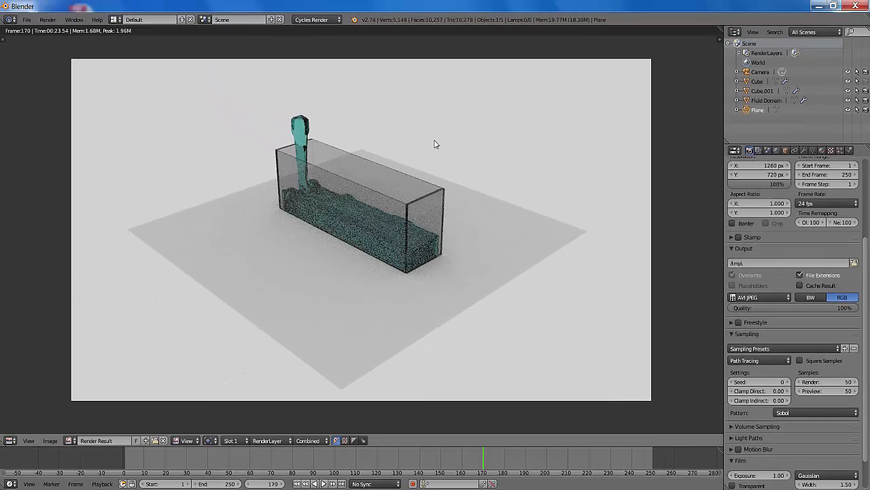
{"action": "key", "text": "F12"}
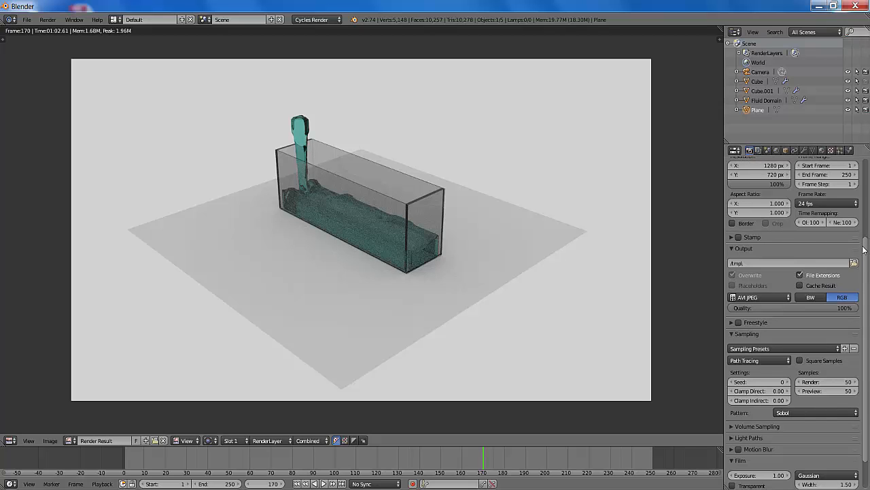
Step: Choose the HDTV 720p preset for the render dimensions
{"action": "scroll", "coordinate": [865, 244], "scroll_direction": "up", "scroll_amount": 5}
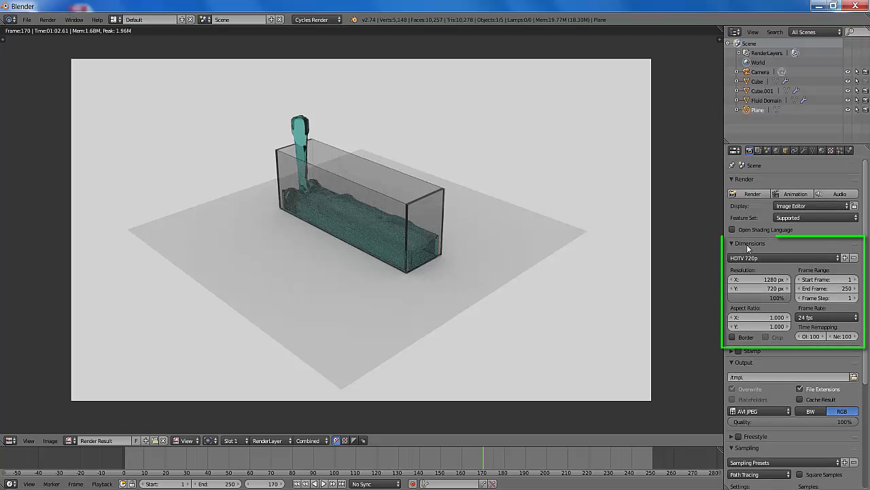
{"action": "left_click", "coordinate": [773, 257]}
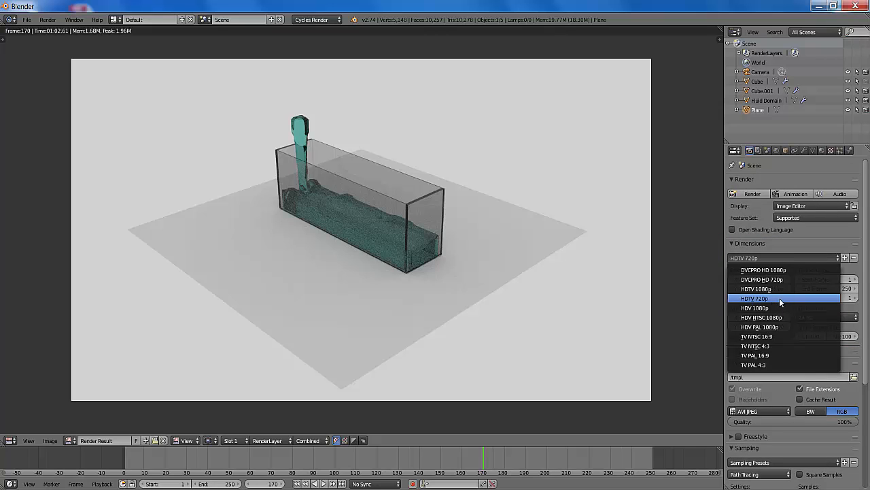
{"action": "left_click", "coordinate": [779, 298]}
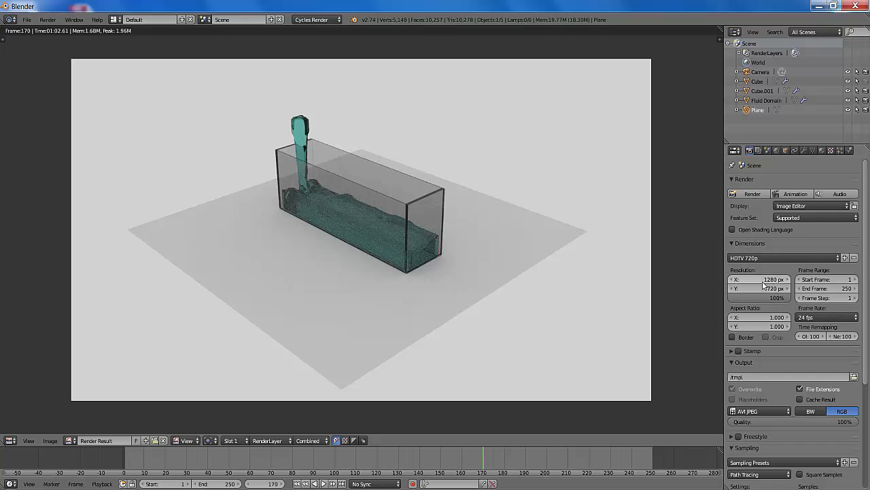
{"action": "left_click", "coordinate": [837, 258]}
{"action": "left_click", "coordinate": [837, 258]}
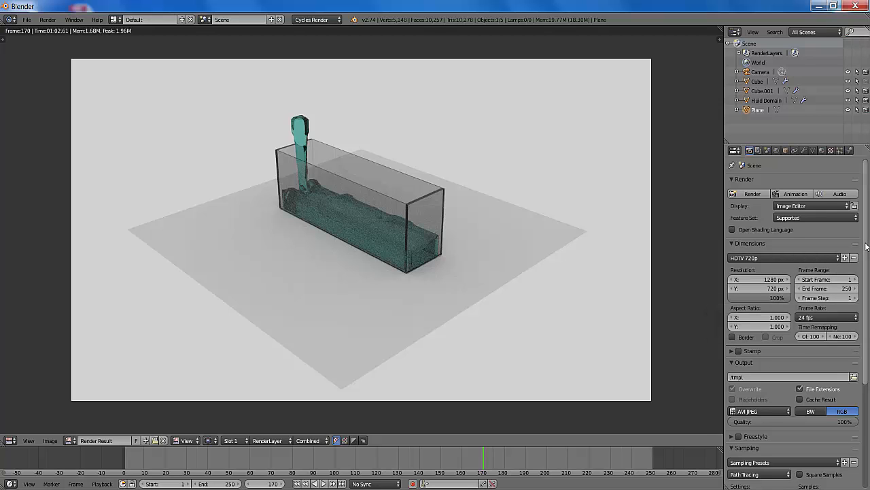
Step: Name the render output "Simulação Fluido" in the tmp folder and check that folder's contents without changing the path
{"action": "scroll", "coordinate": [810, 296], "scroll_direction": "down", "scroll_amount": 3}
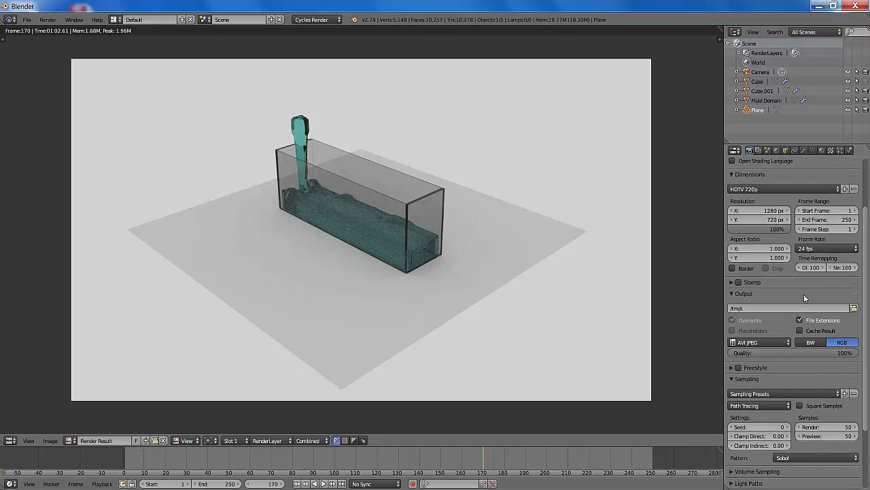
{"action": "left_click", "coordinate": [757, 309]}
{"action": "type", "text": "Simulação Fluido"}
{"action": "key", "text": "Return"}
{"action": "left_click", "coordinate": [854, 309]}
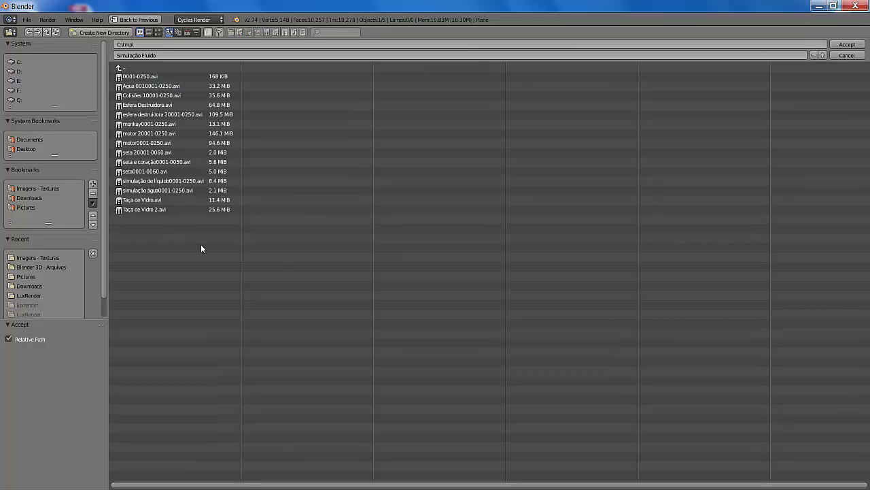
{"action": "left_click", "coordinate": [845, 55]}
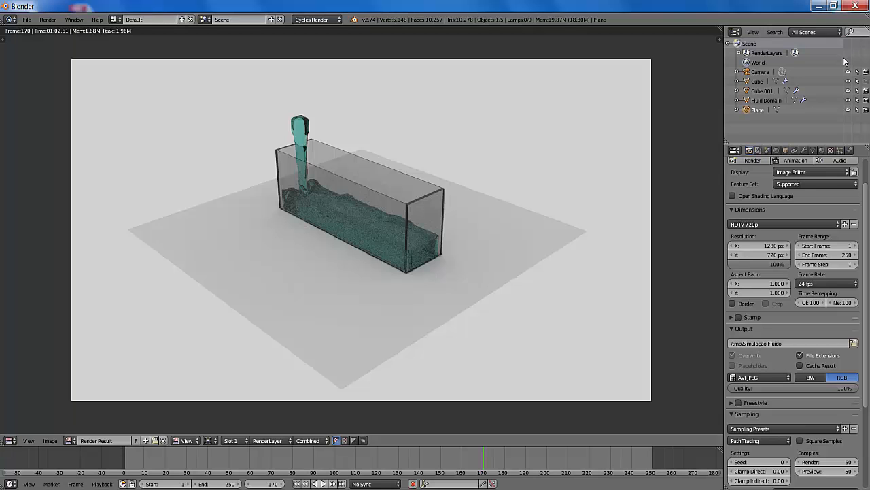
Step: Choose AVI JPEG as the output file format and render the full animation
{"action": "left_click", "coordinate": [789, 377]}
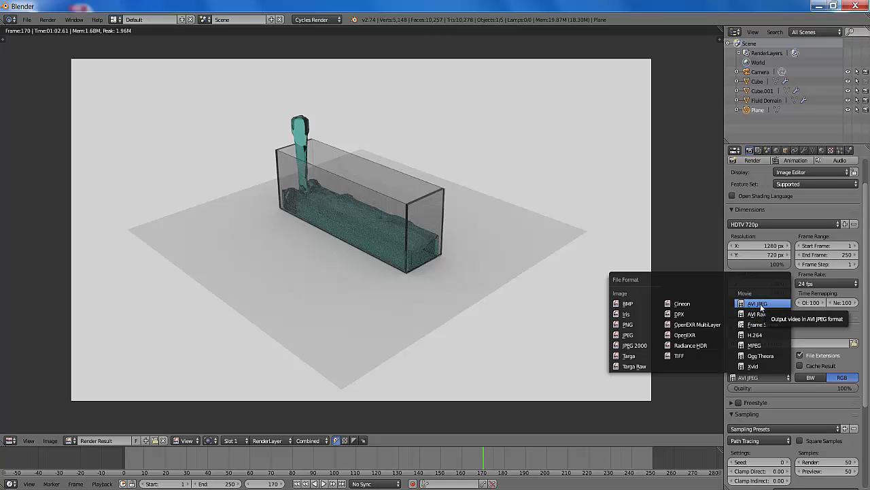
{"action": "left_click", "coordinate": [759, 305]}
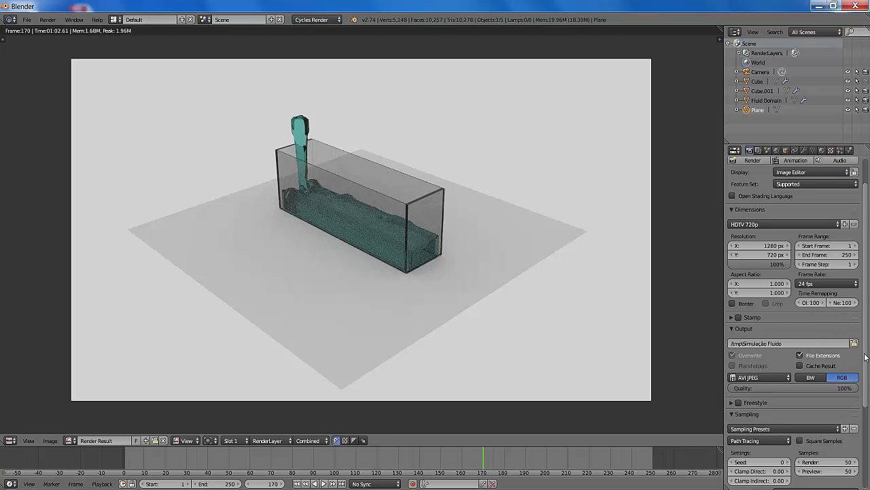
{"action": "scroll", "coordinate": [864, 306], "scroll_direction": "up", "scroll_amount": 2}
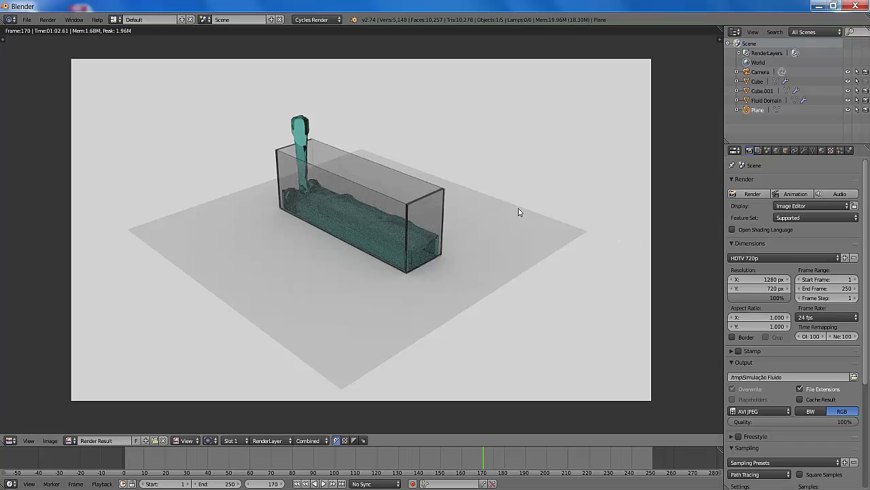
{"action": "left_click", "coordinate": [796, 195]}
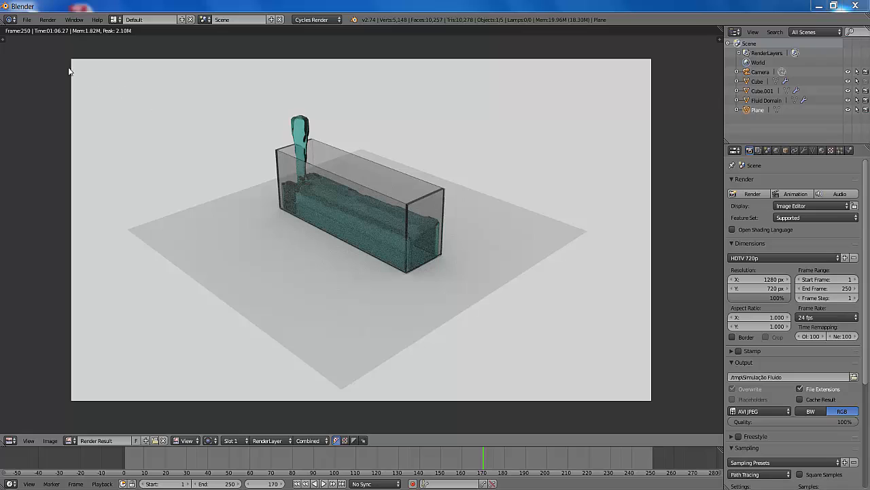
Step: Play the rendered animation, move its player window over the render view, and close the player
{"action": "left_click", "coordinate": [48, 20]}
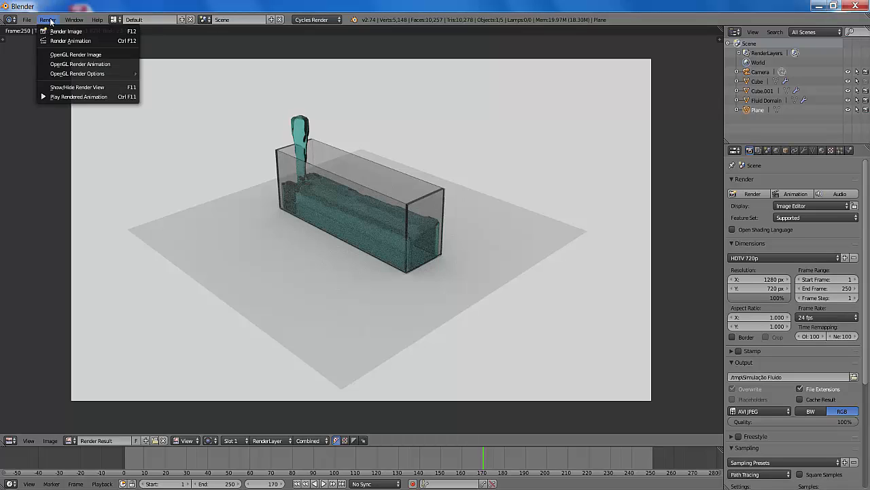
{"action": "left_click", "coordinate": [98, 98]}
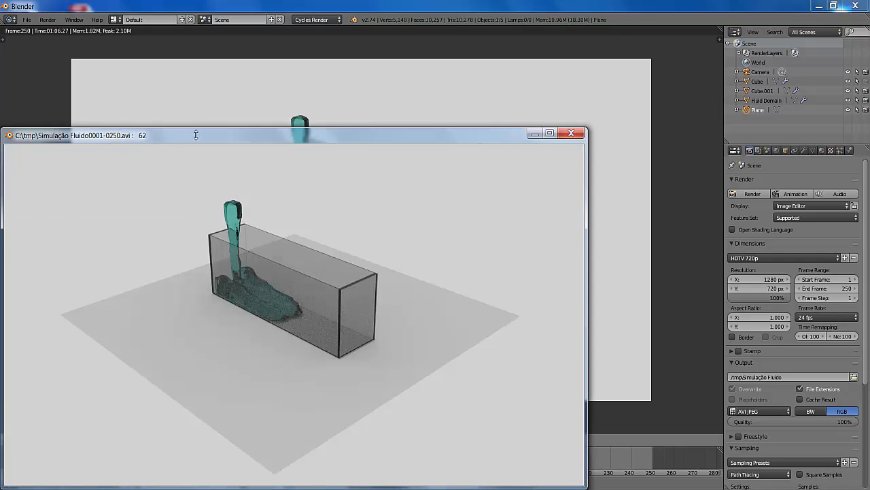
{"action": "left_click_drag", "start_coordinate": [422, 138], "coordinate": [486, 52]}
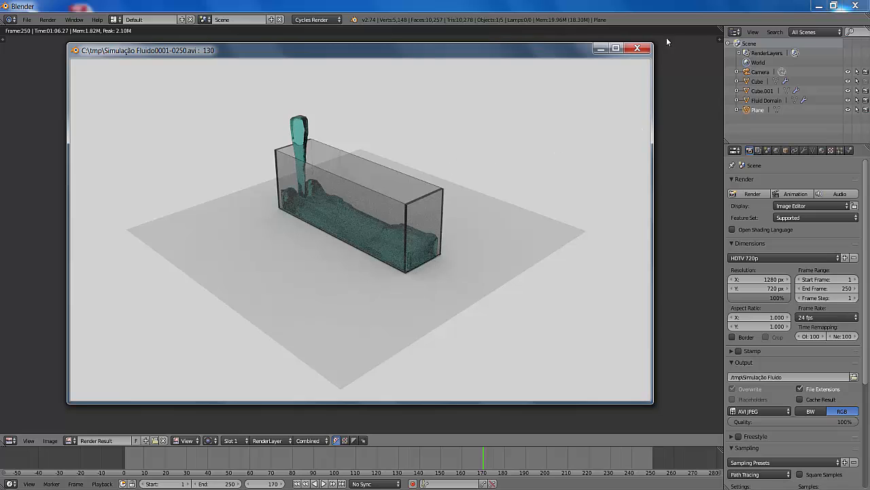
{"action": "left_click", "coordinate": [638, 49]}
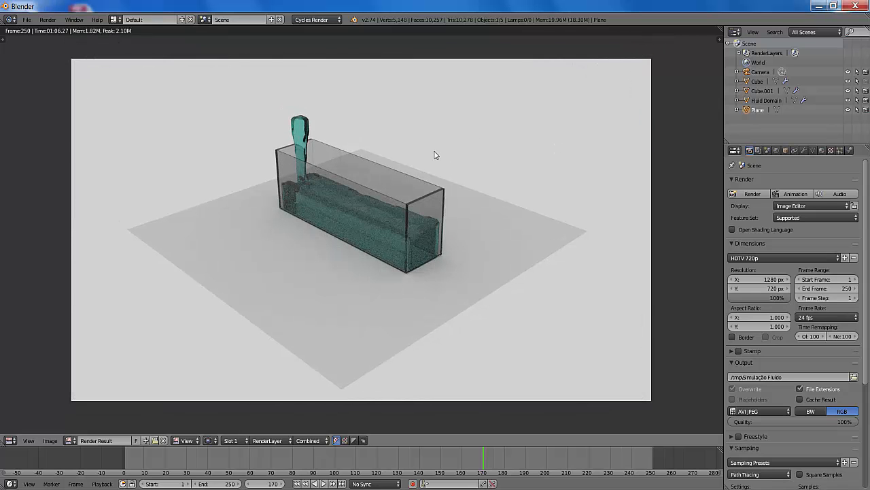
Step: Leave the render result for the 3D view and switch the viewport shading to Solid
{"action": "key", "text": "Escape"}
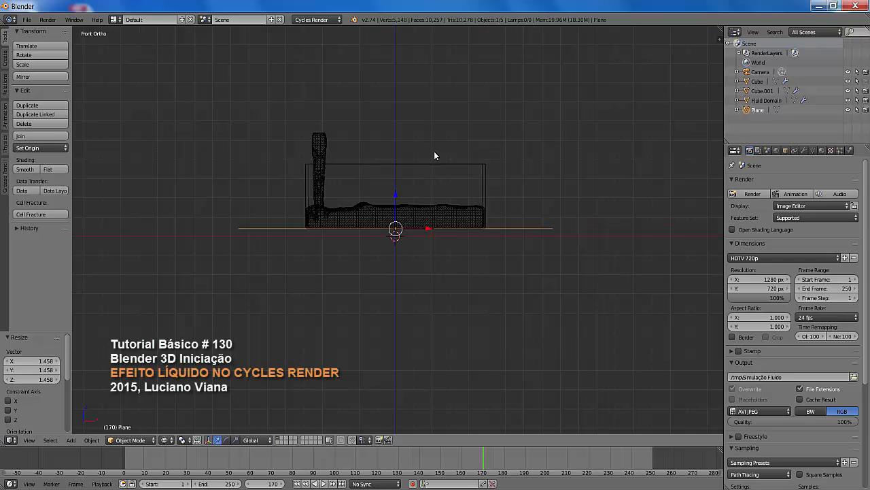
{"action": "middle_click_drag", "start_coordinate": [500, 191], "coordinate": [456, 213]}
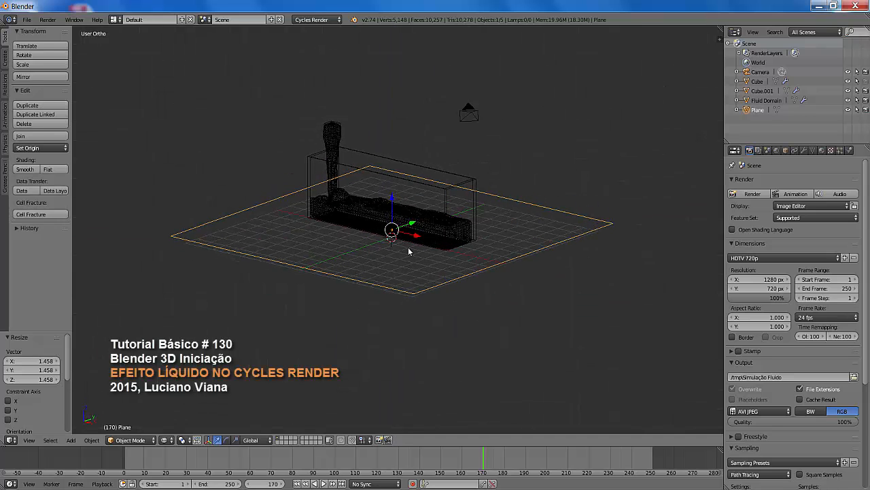
{"action": "key", "text": "z"}
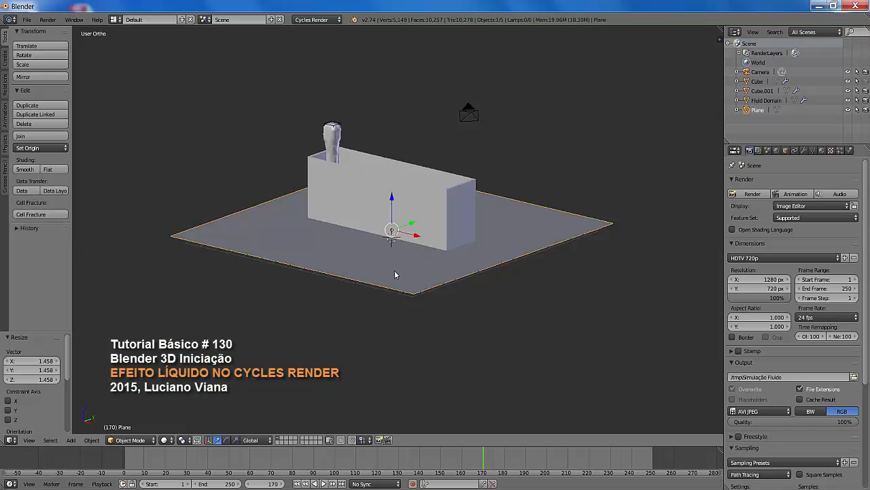